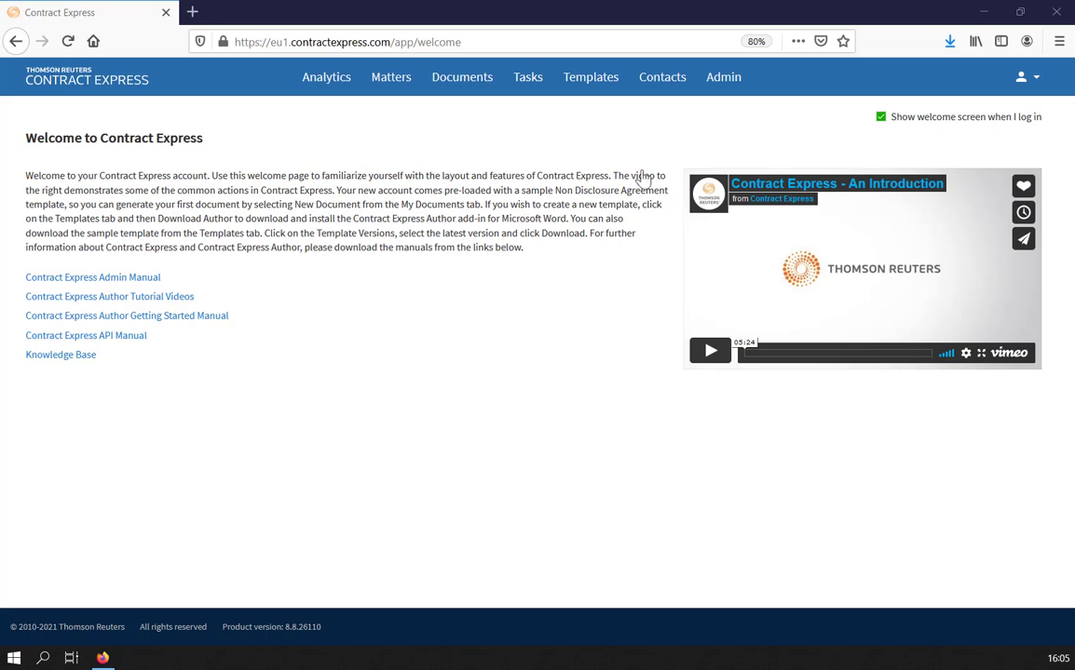
Step: Add a new external table in the admin data connections, named Customers with a row limit of 0
left_click(719, 82)
scroll(347, 335, "down", 1)
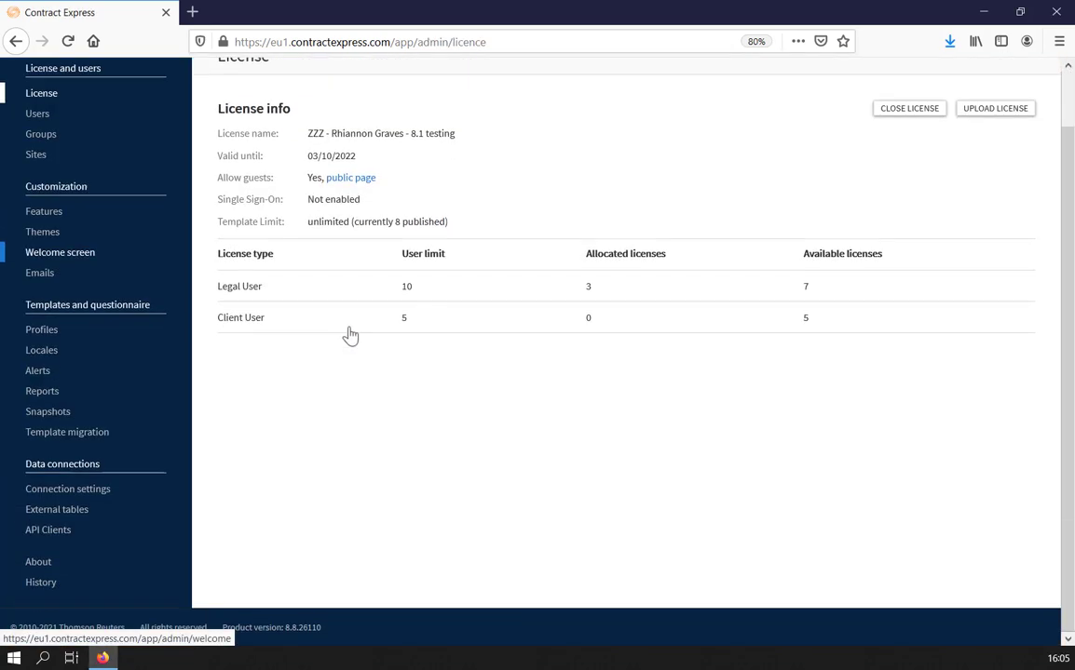
left_click(81, 511)
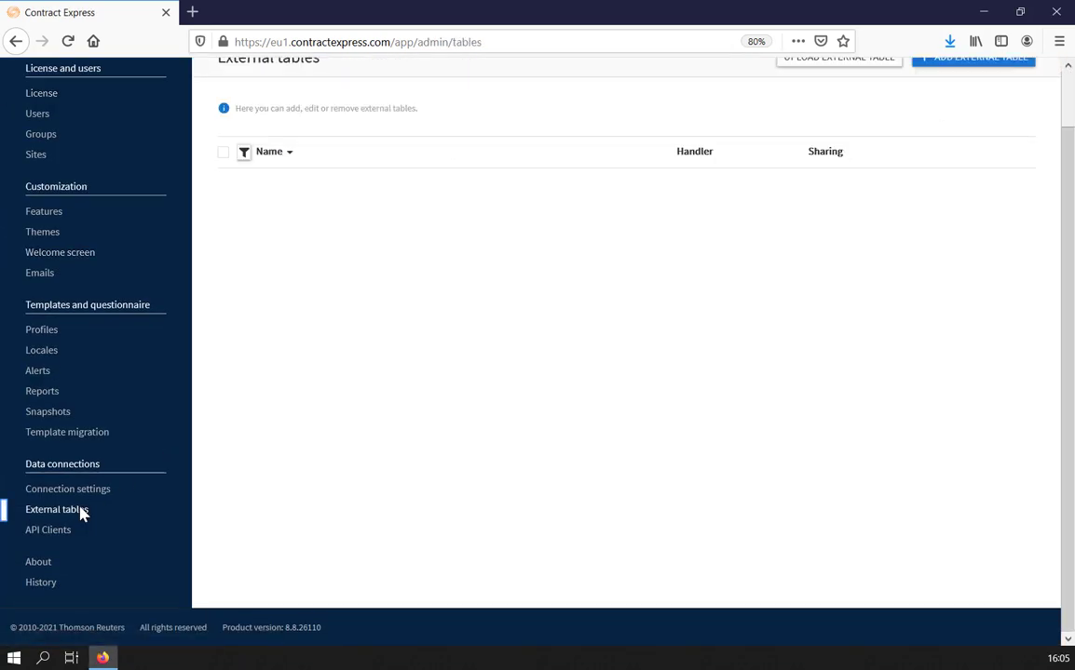
scroll(764, 205, "up", 1)
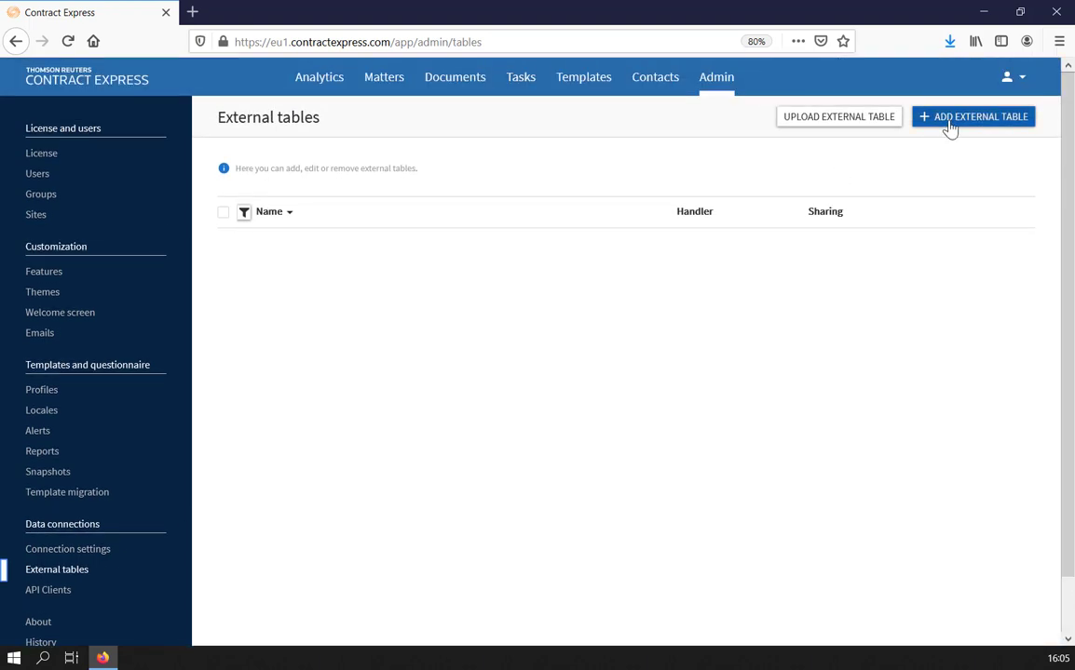
left_click(950, 128)
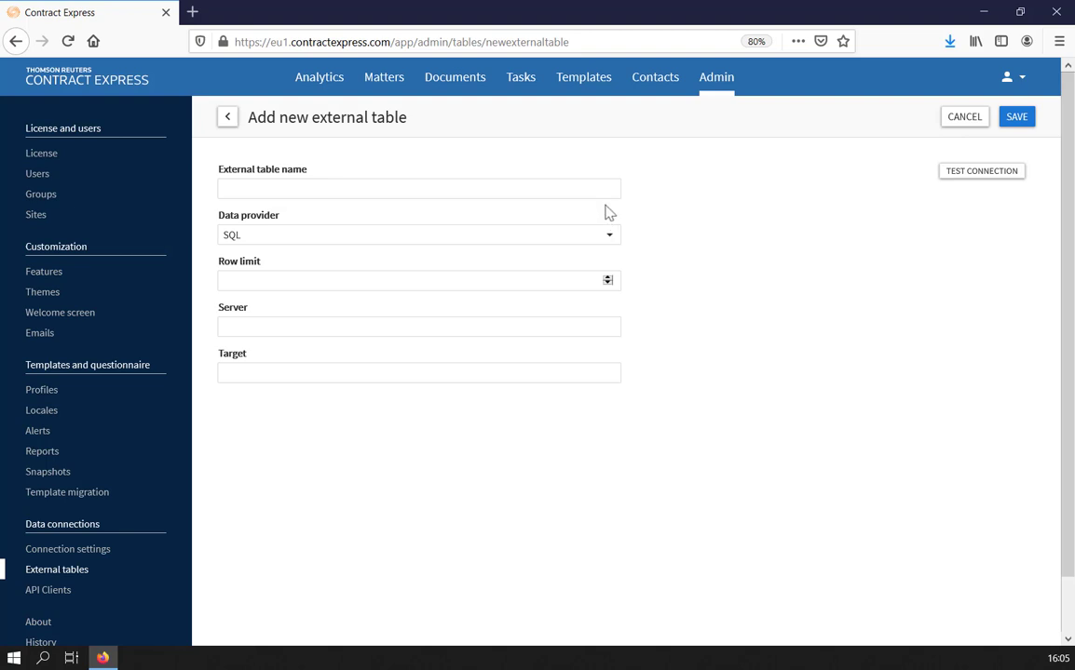
left_click(602, 187)
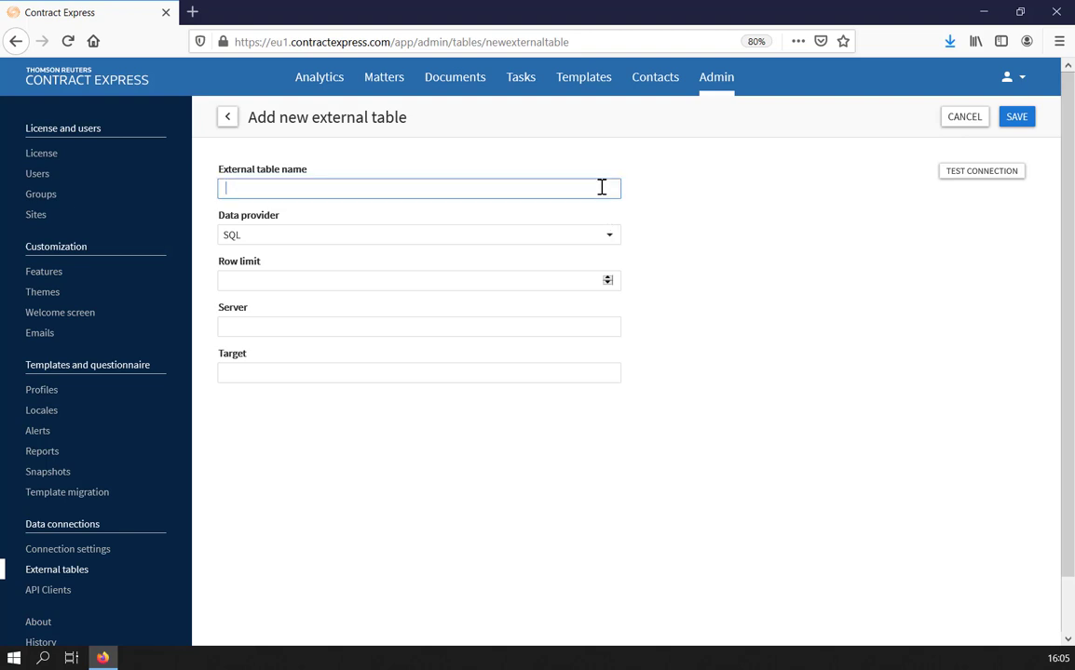
type("Customers")
left_click(597, 284)
type("0")
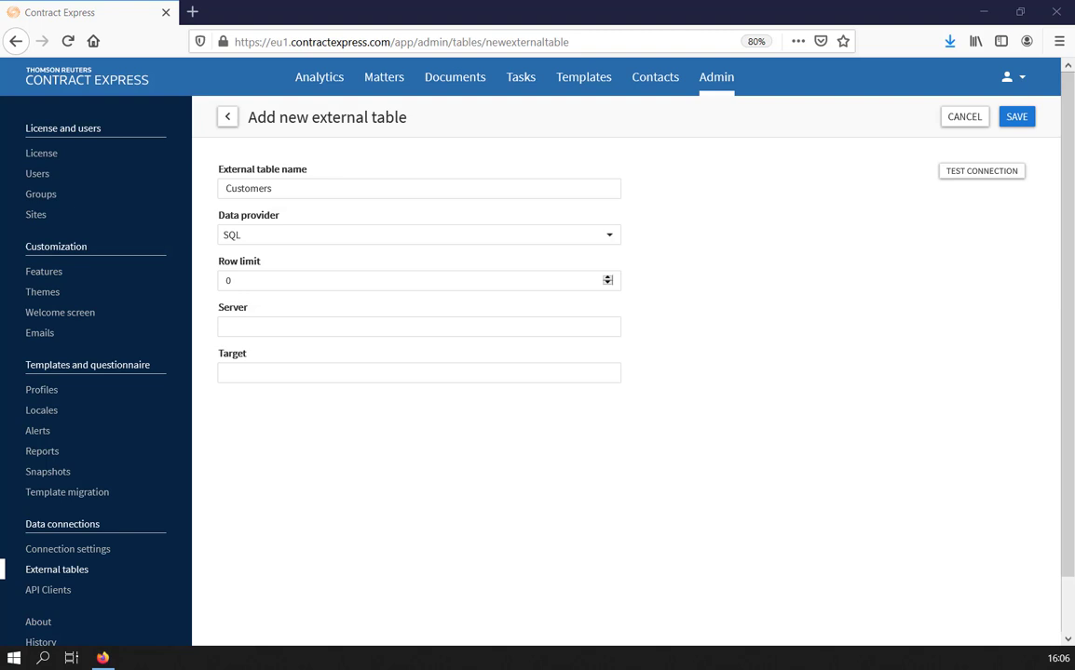
Step: Paste the database connection string as the server of the new external table and set the target to dbo.list$
left_click(432, 329)
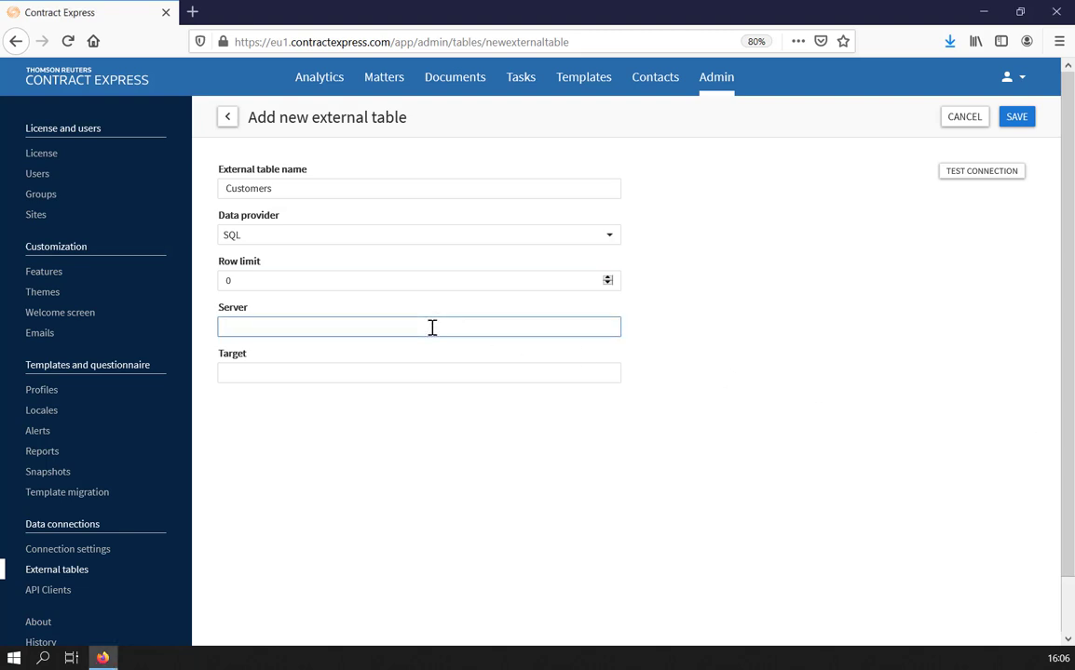
key("ctrl+v")
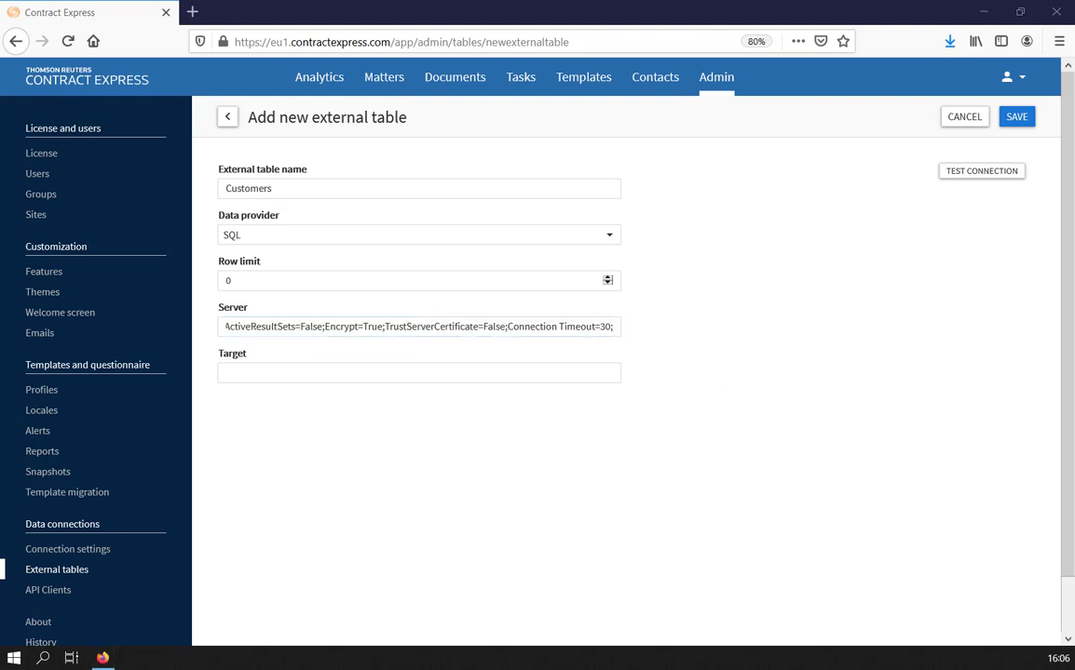
left_click(478, 372)
type("dbo.list$")
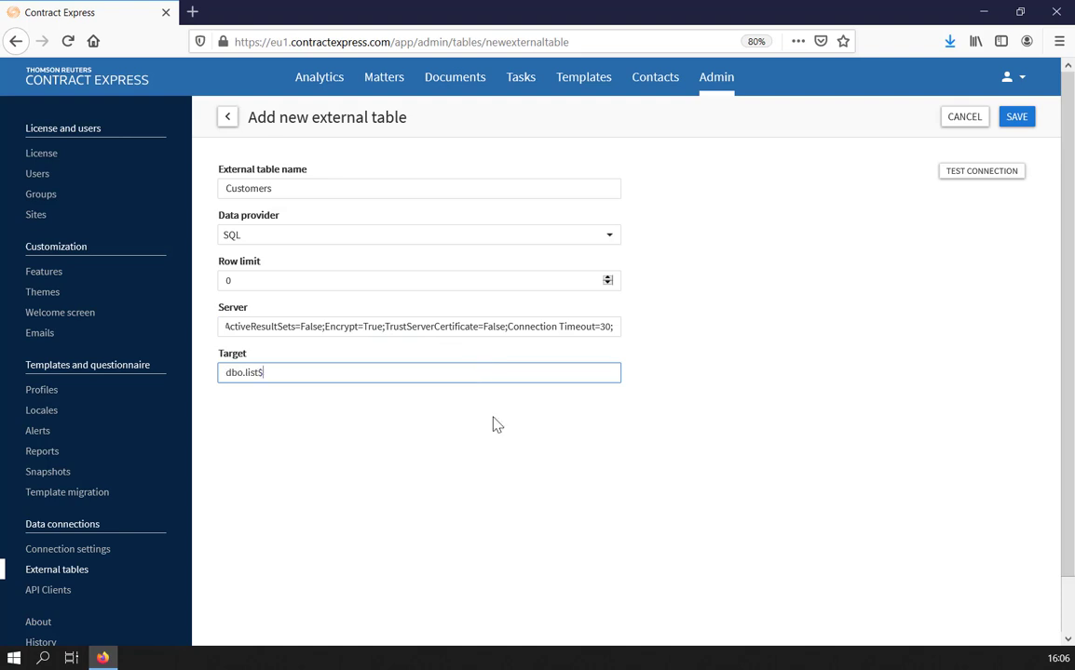
Step: Test the connection of the Customers external table and save the table
left_click(973, 174)
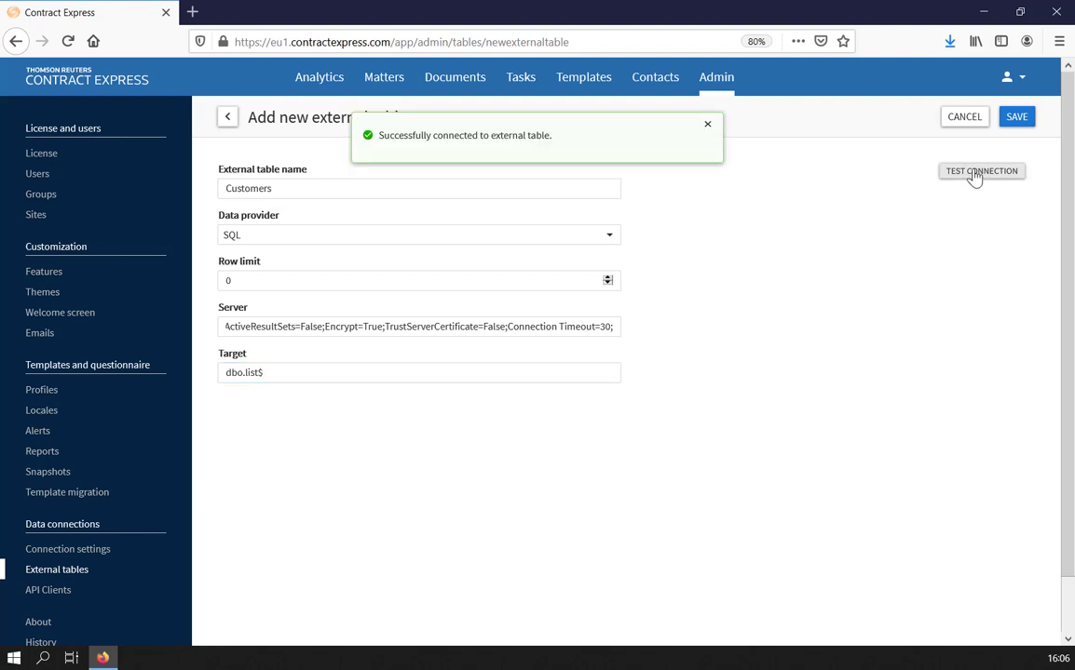
left_click(706, 127)
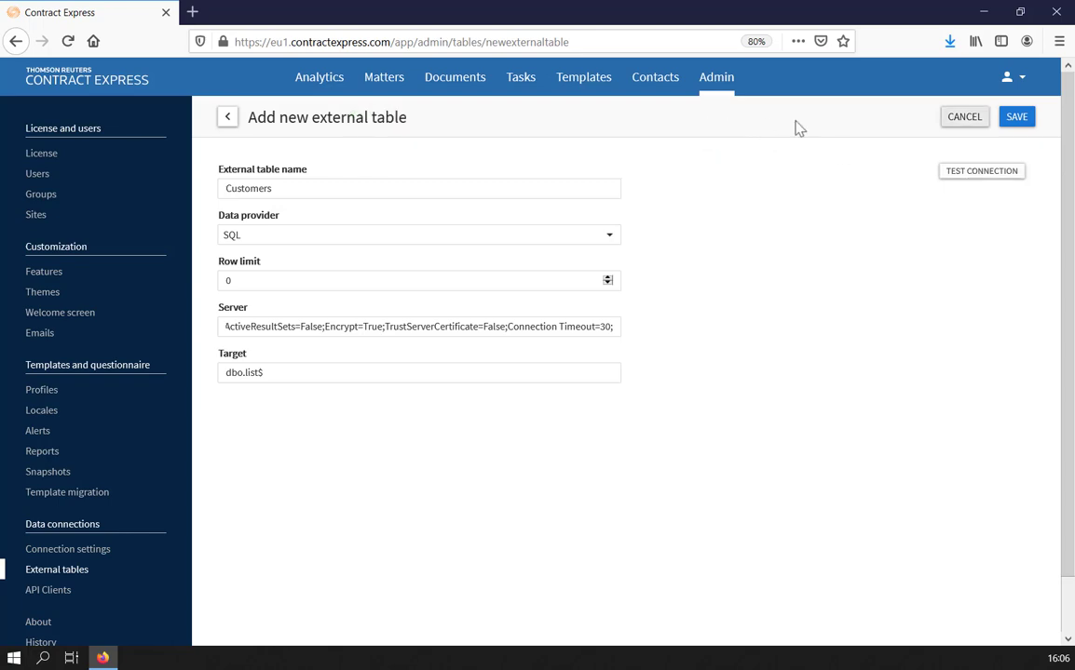
left_click(1006, 120)
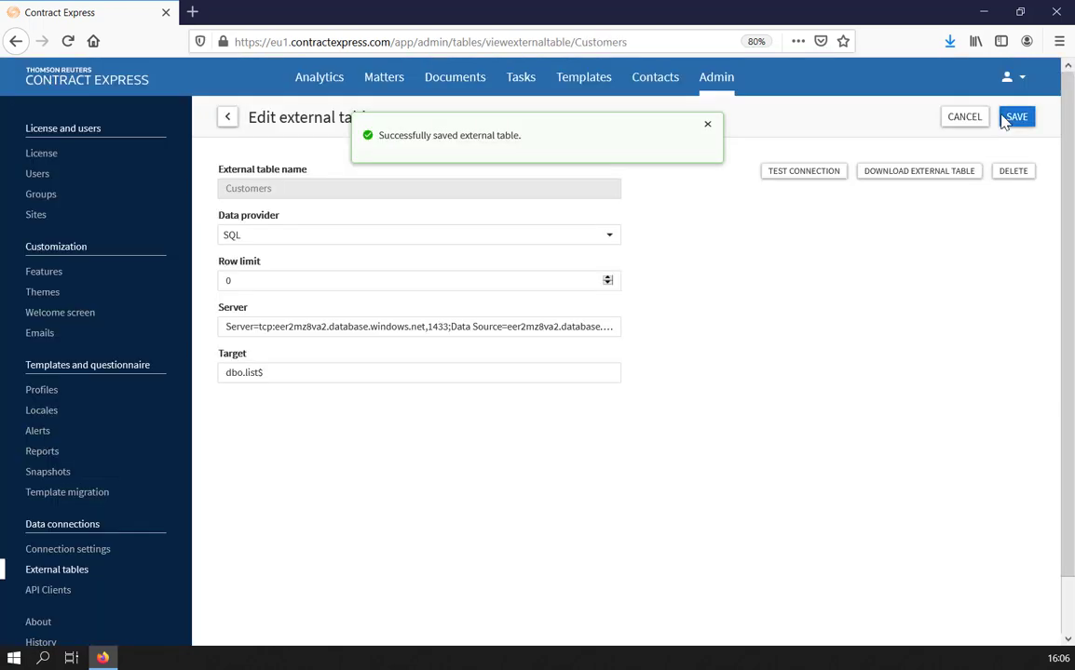
left_click(707, 124)
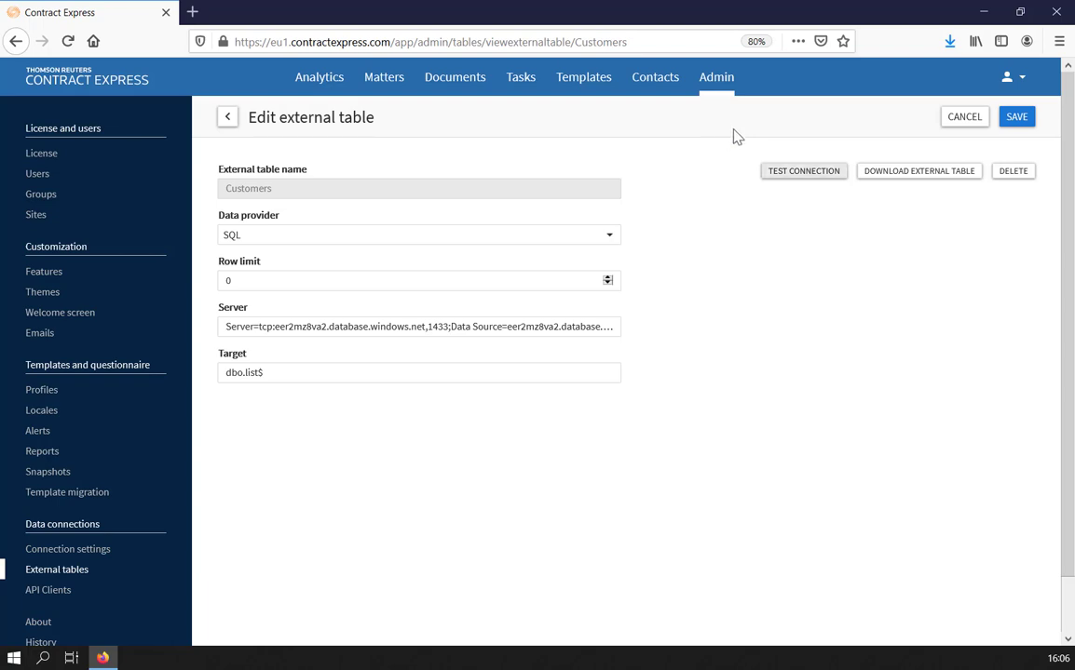
Step: Download the Customers external table as the file Customers.xml and return to the list of external tables
left_click(911, 178)
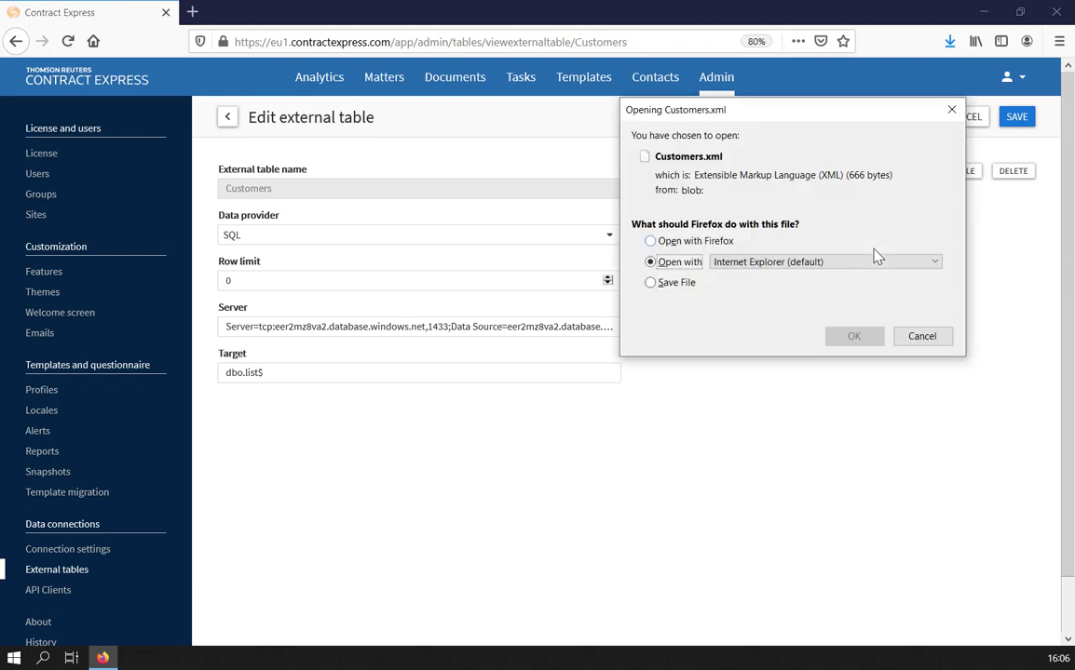
left_click(680, 284)
left_click(847, 336)
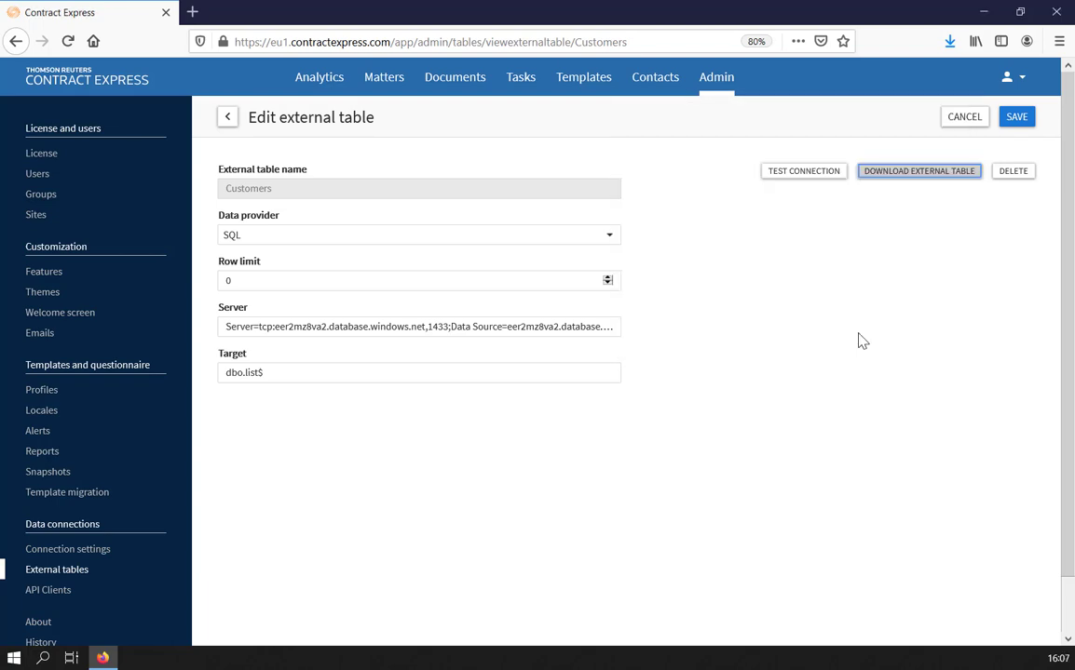
left_click(228, 118)
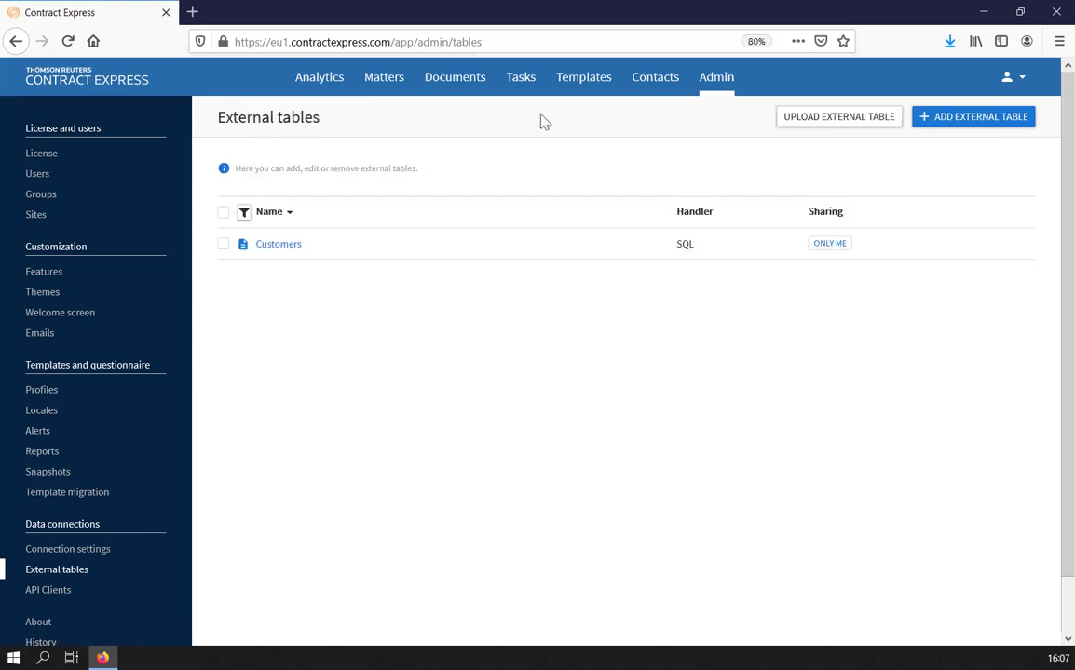
left_click(867, 127)
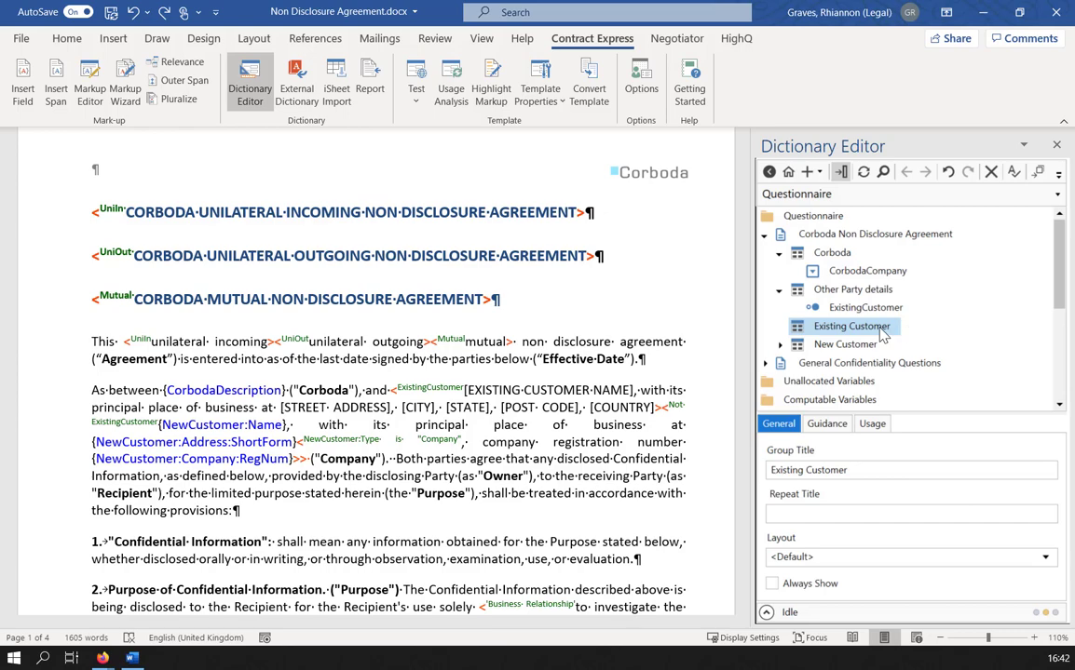
Step: In the Word template's dictionary, add a variable ExistingCustomerName of type Text Selection to the Existing Customer group
right_click(866, 328)
left_click(799, 400)
type("E")
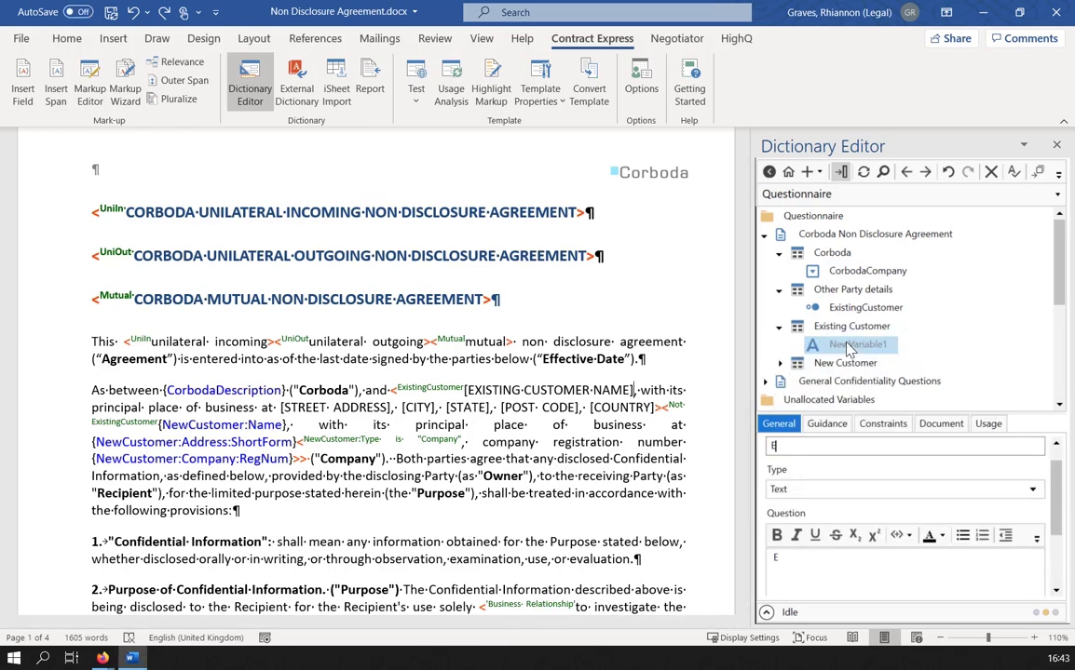
type("xistingCustomerName")
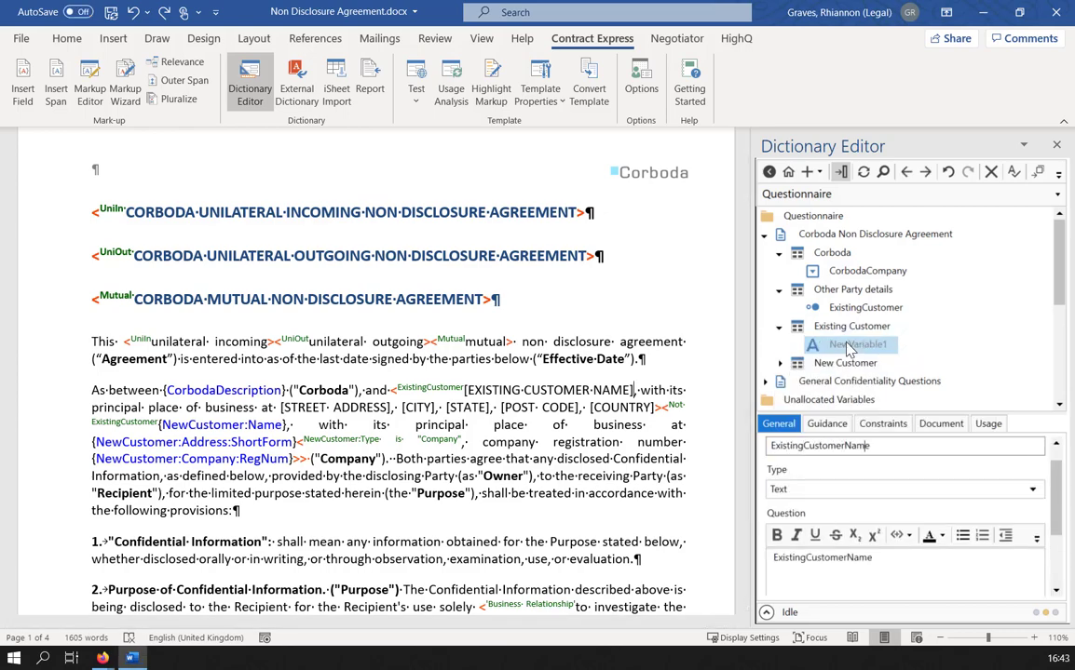
key("Return")
left_click(861, 490)
left_click(861, 536)
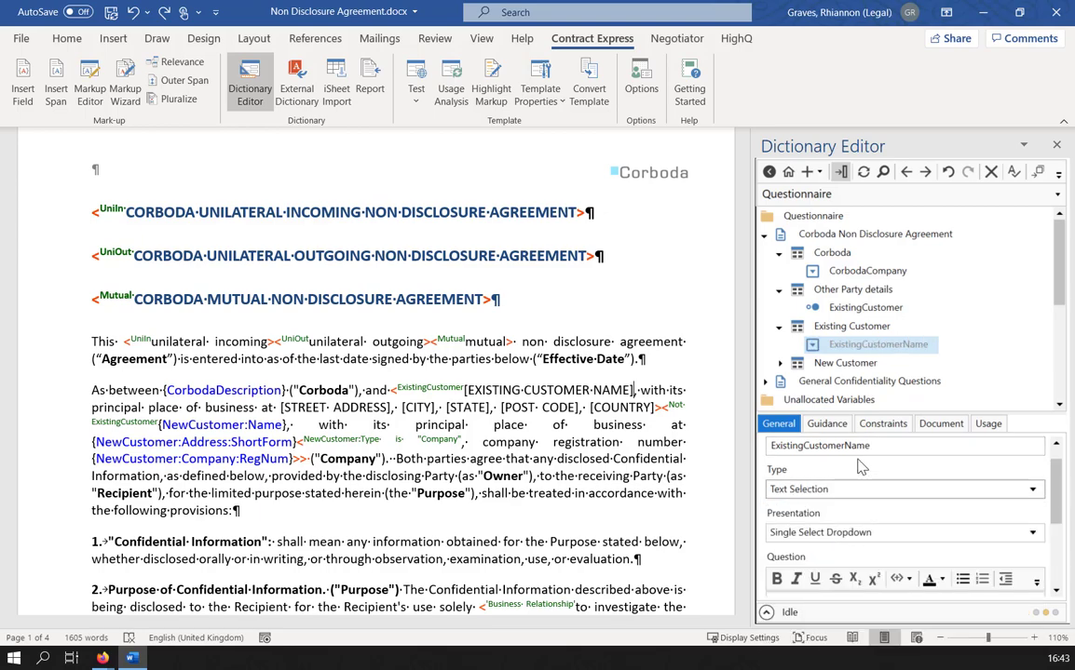
Step: Replace the question text of ExistingCustomerName with "Select the name of the customer"
scroll(862, 468, "down", 1)
double_click(876, 568)
type("Select the")
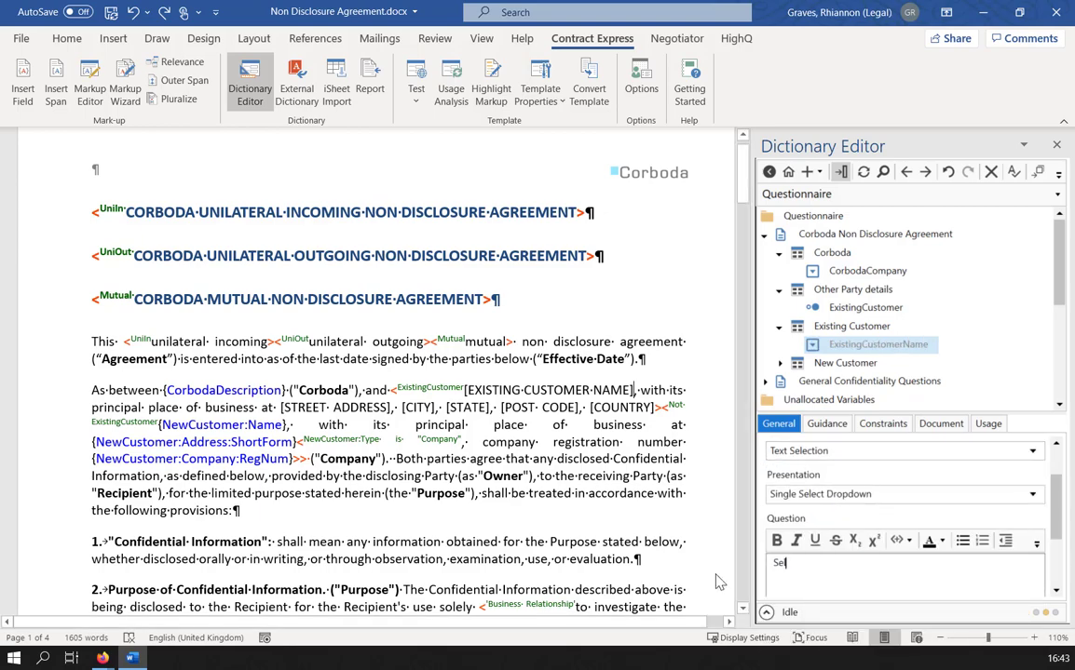
type(" name of the customer")
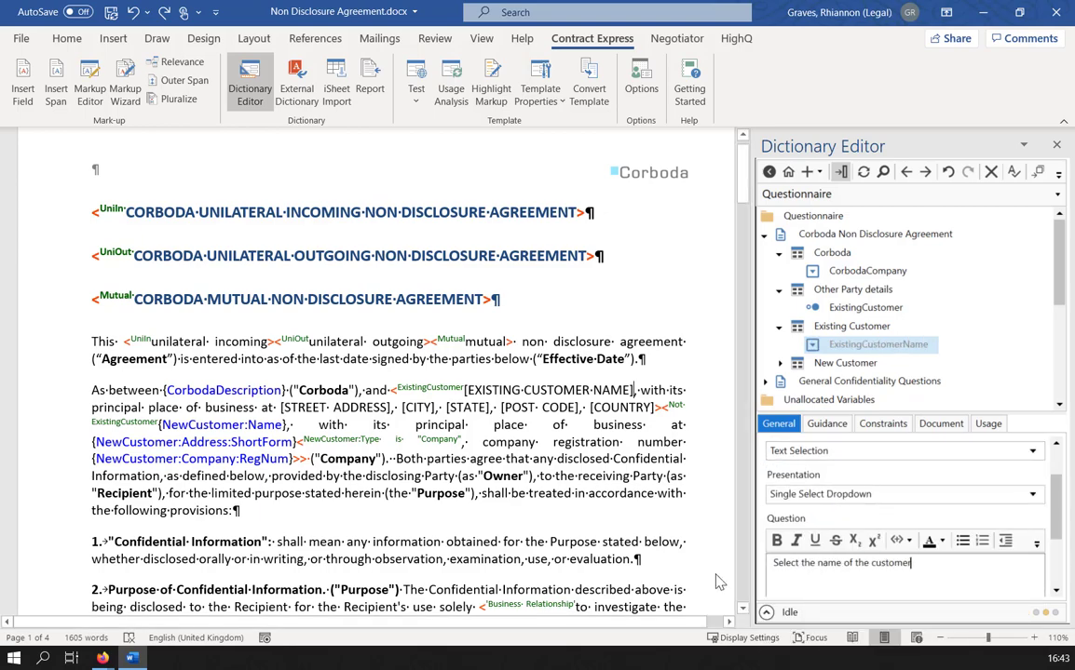
Step: Make the ExistingCustomerName options dynamic with the query "select CustomerName from Customers"
left_click(882, 424)
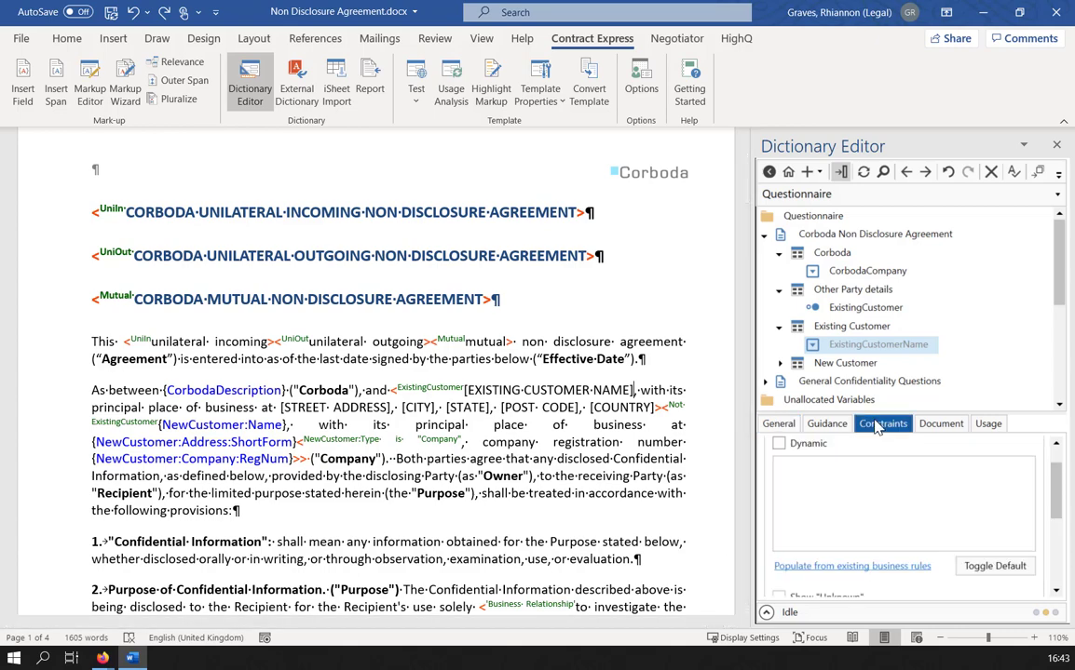
left_click(807, 444)
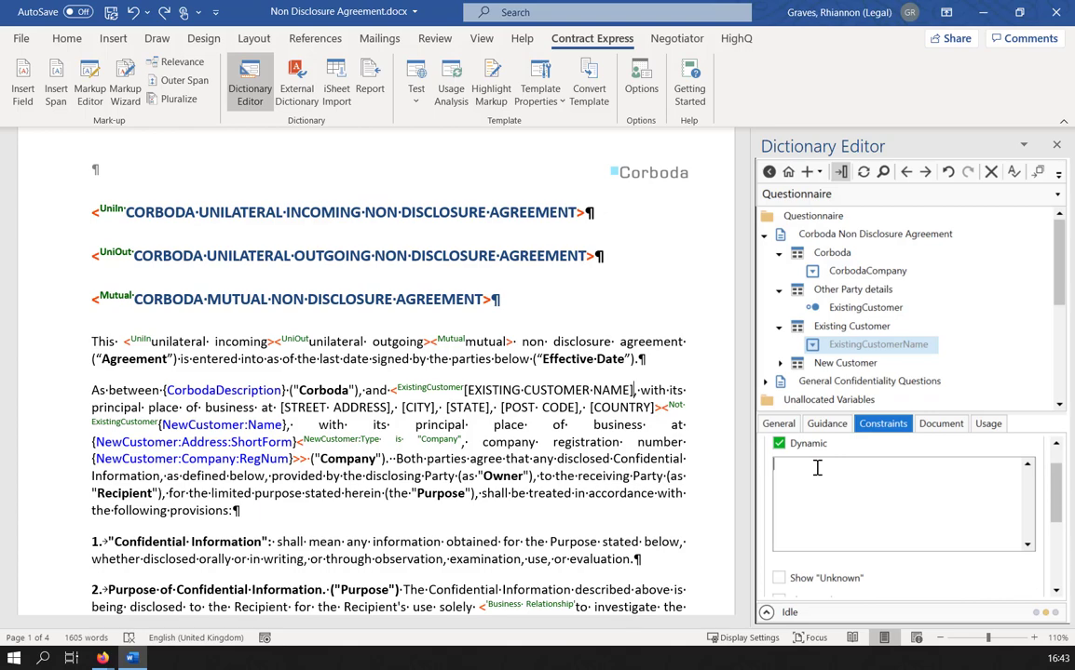
type("select C")
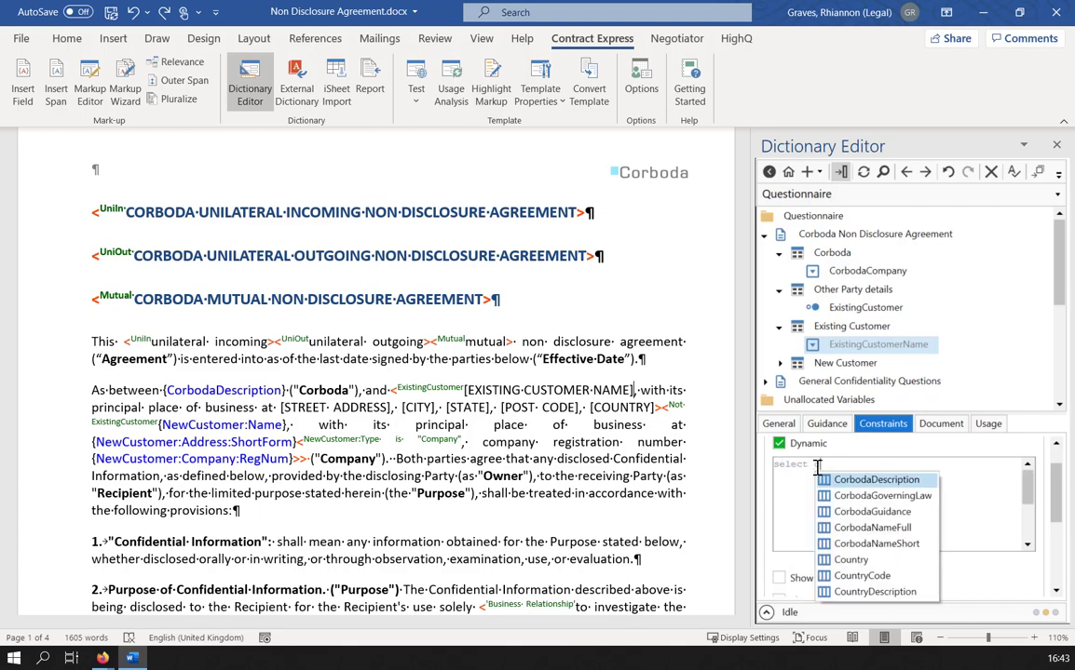
type("ustomerN")
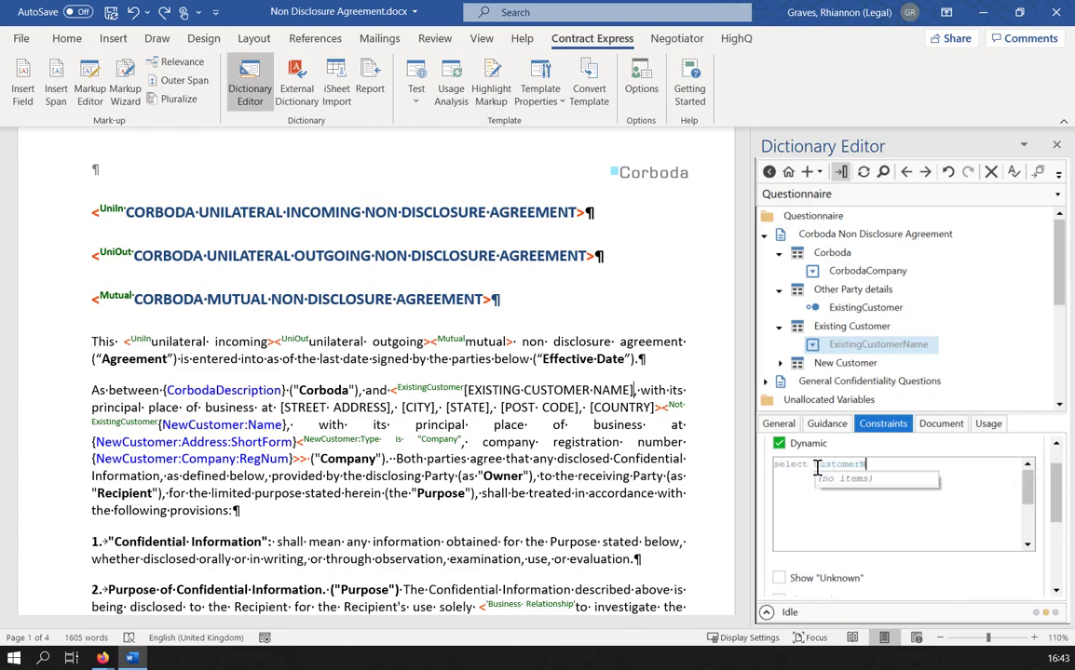
type("ame fro")
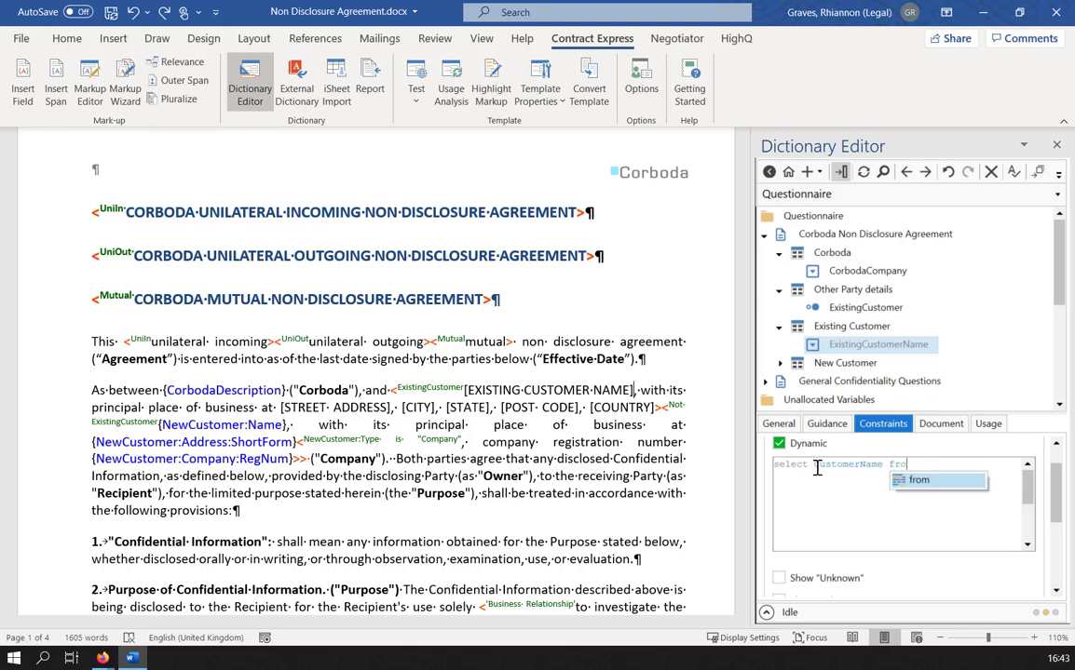
type("m Customers")
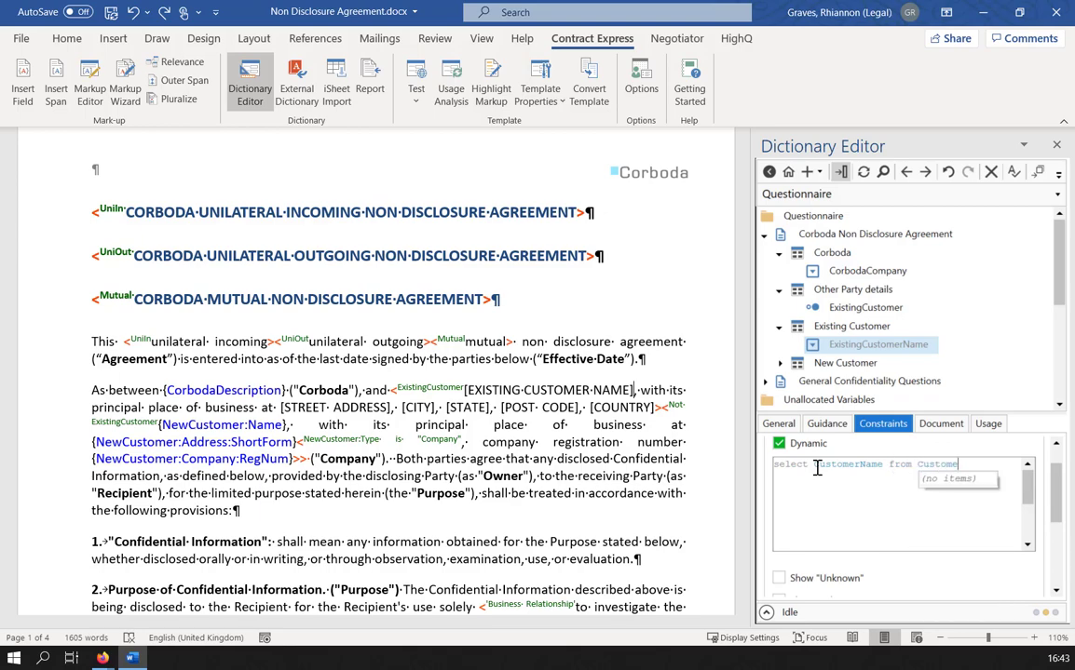
left_click(856, 496)
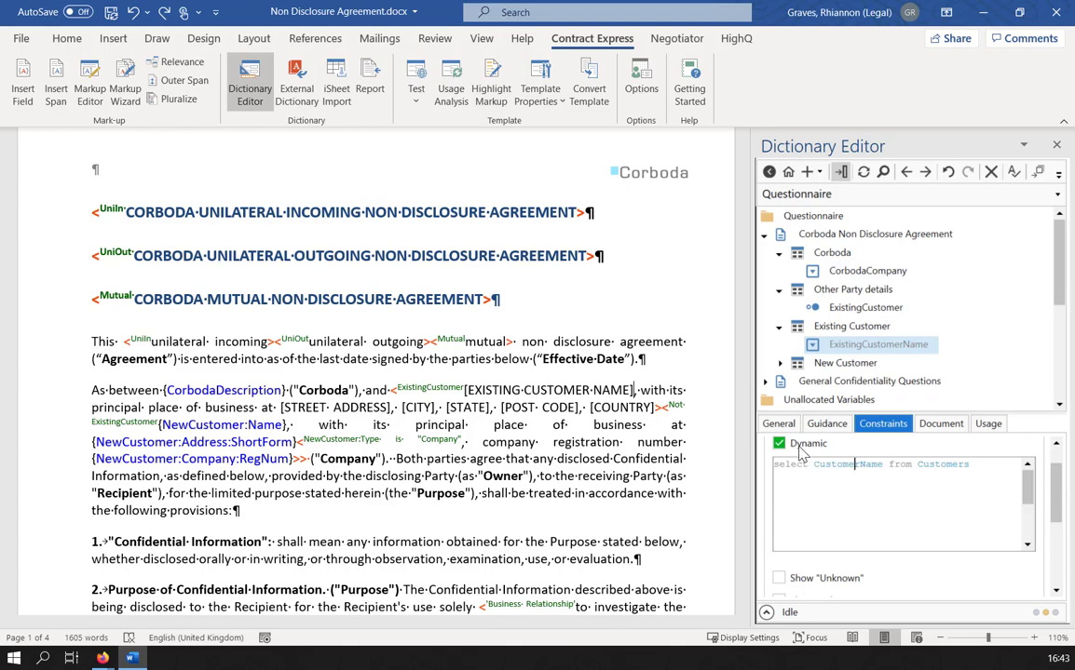
Step: Present ExistingCustomerName as a Searchable List and set its search mode to Contains
left_click(779, 425)
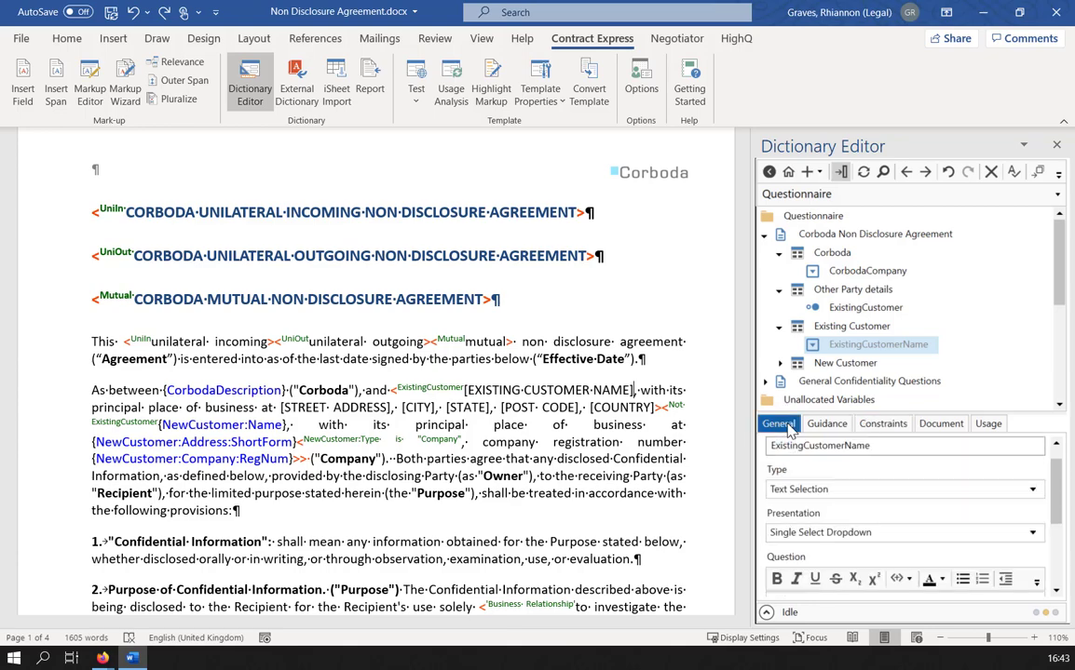
left_click(807, 535)
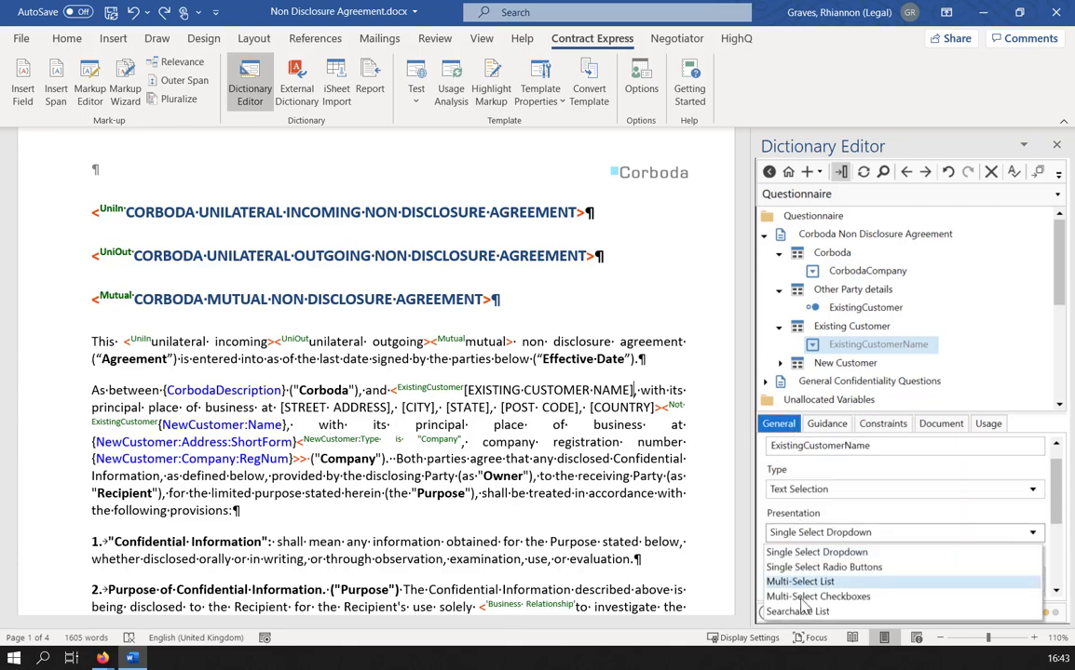
left_click(803, 611)
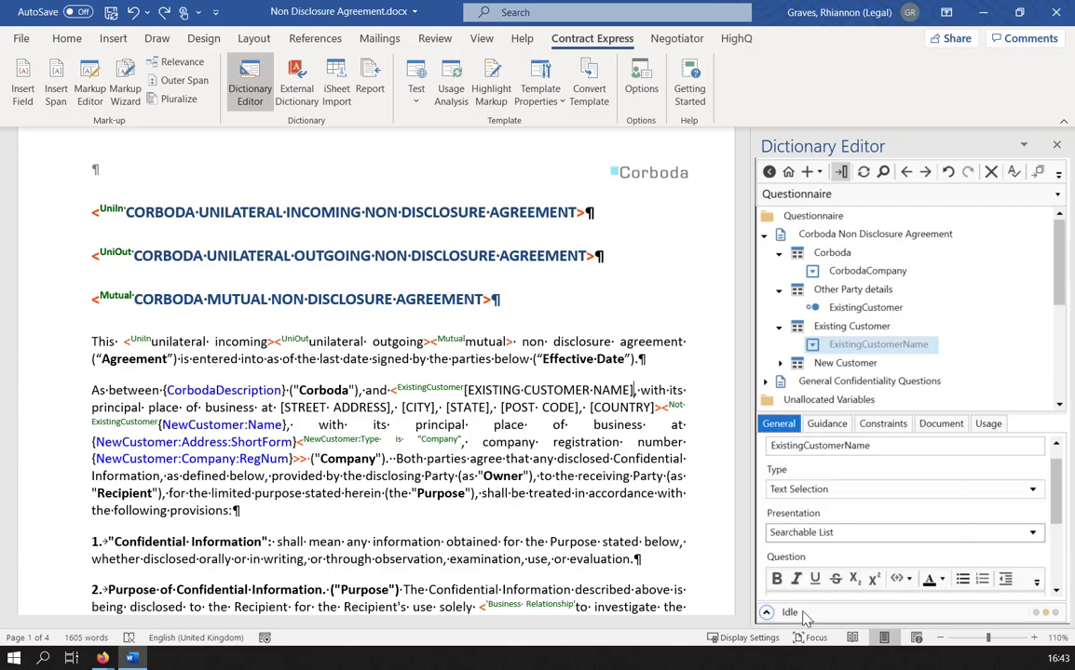
left_click(883, 425)
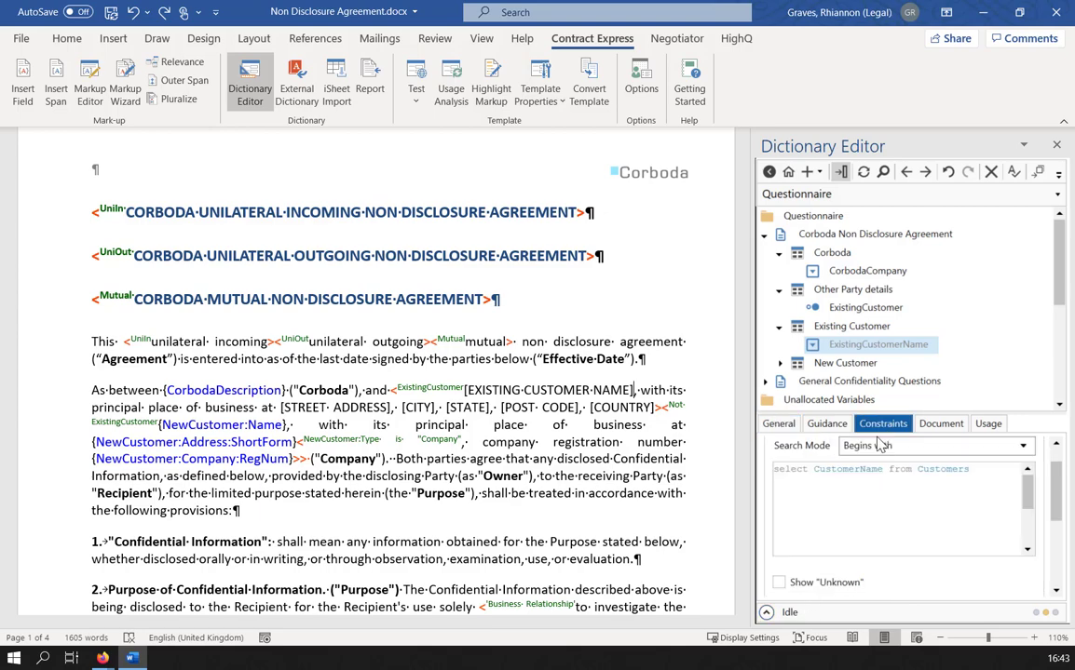
left_click(876, 451)
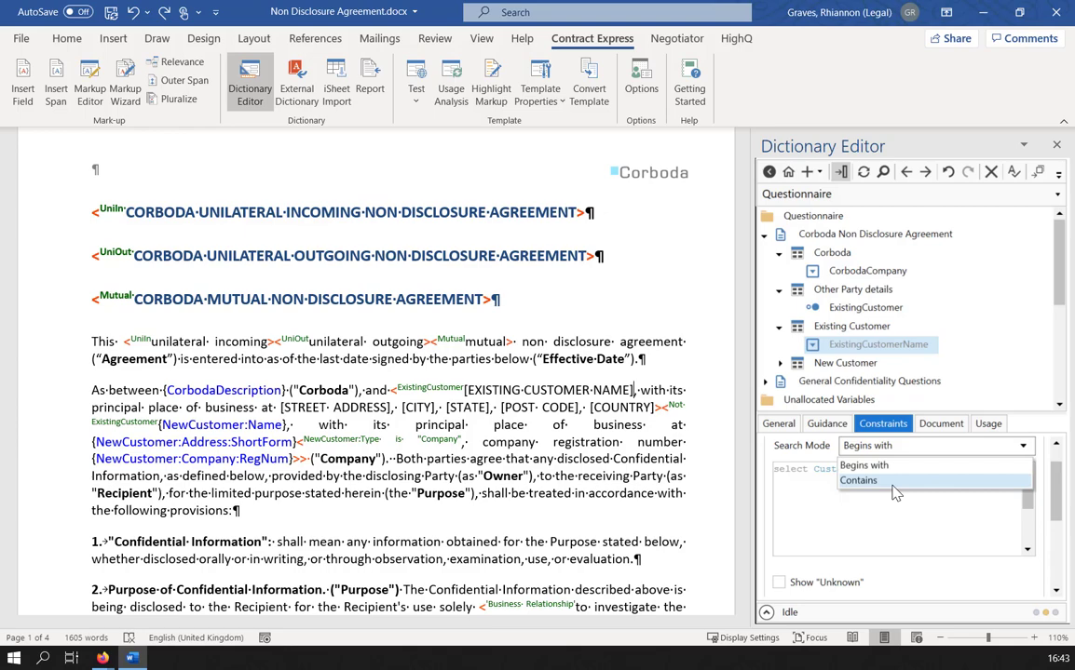
left_click(892, 490)
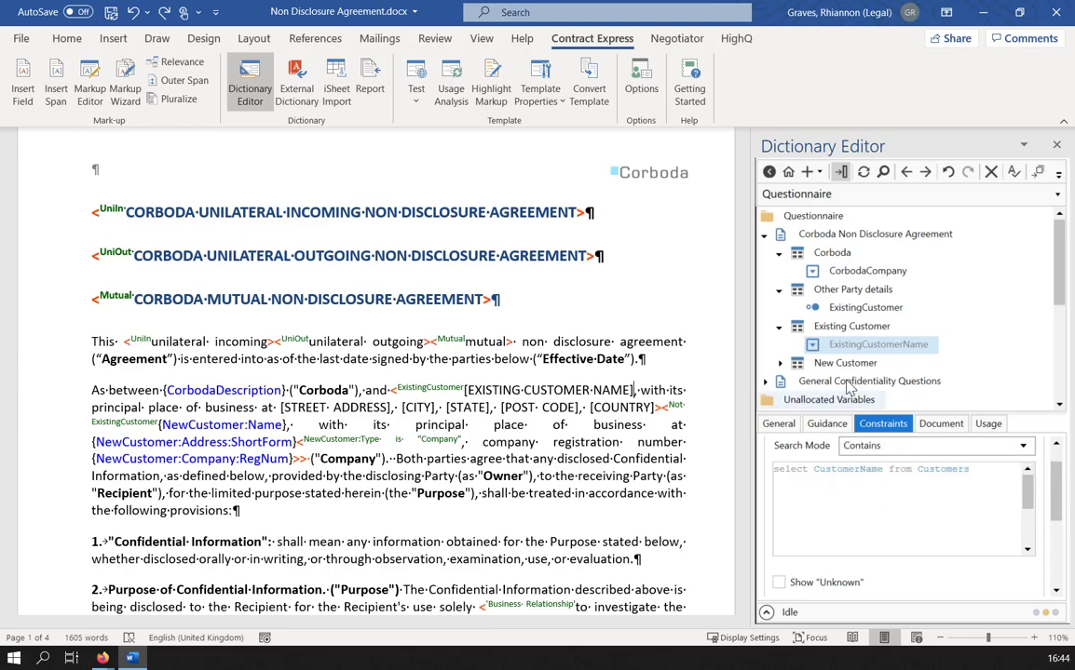
Step: Replace the [EXISTING CUSTOMER NAME] placeholder in the opening parties paragraph with the ExistingCustomerName field
left_click(790, 427)
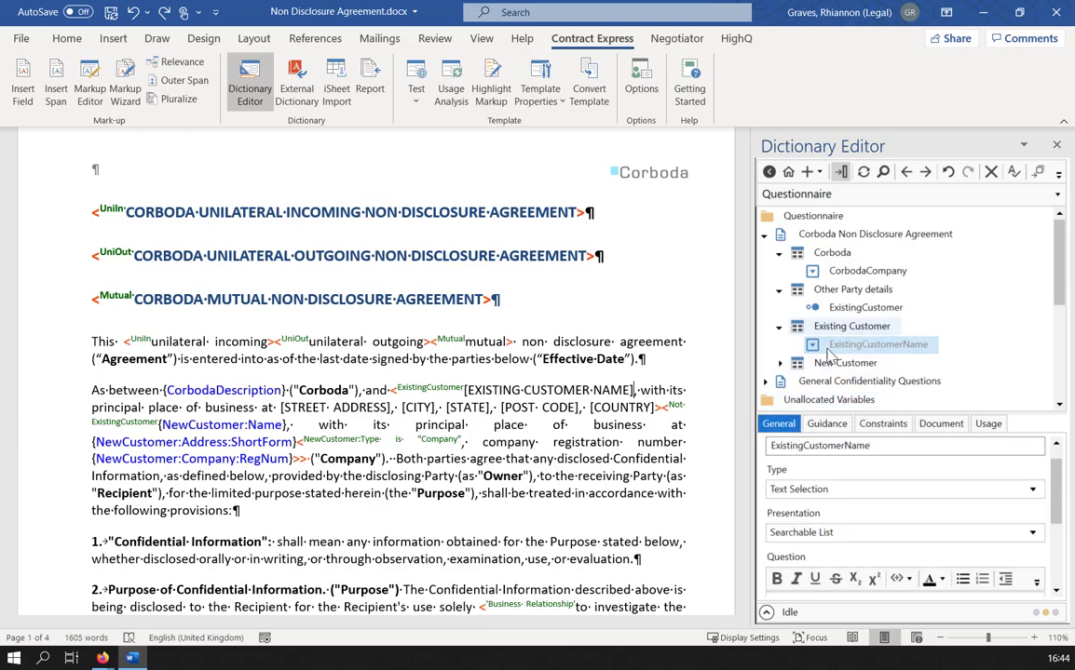
left_click_drag(470, 390, 658, 388)
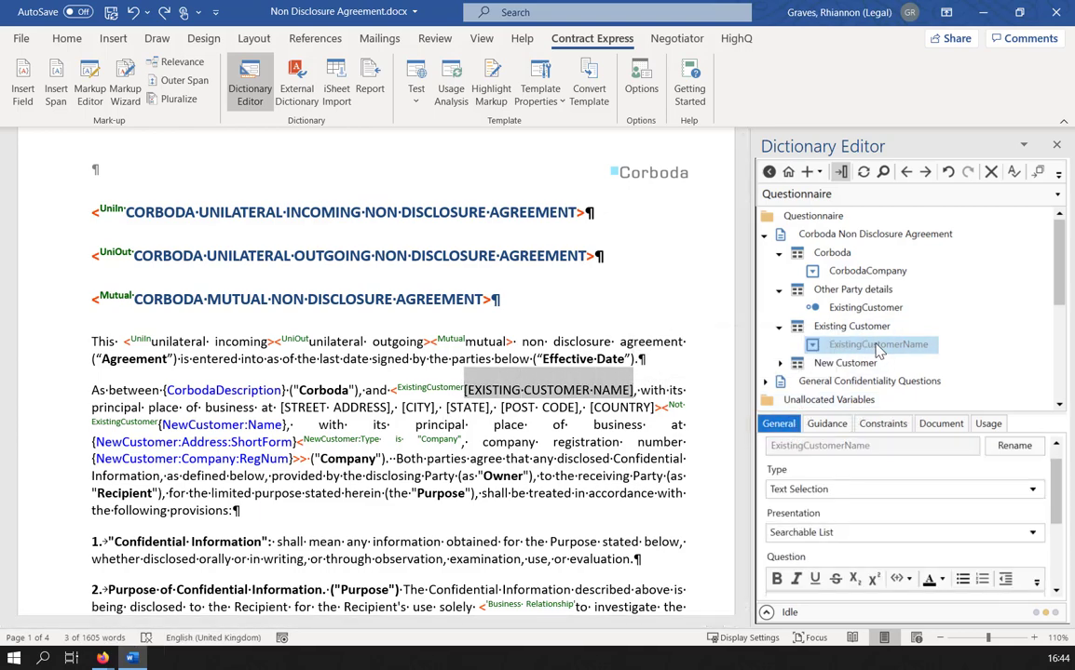
right_click(871, 345)
left_click(791, 353)
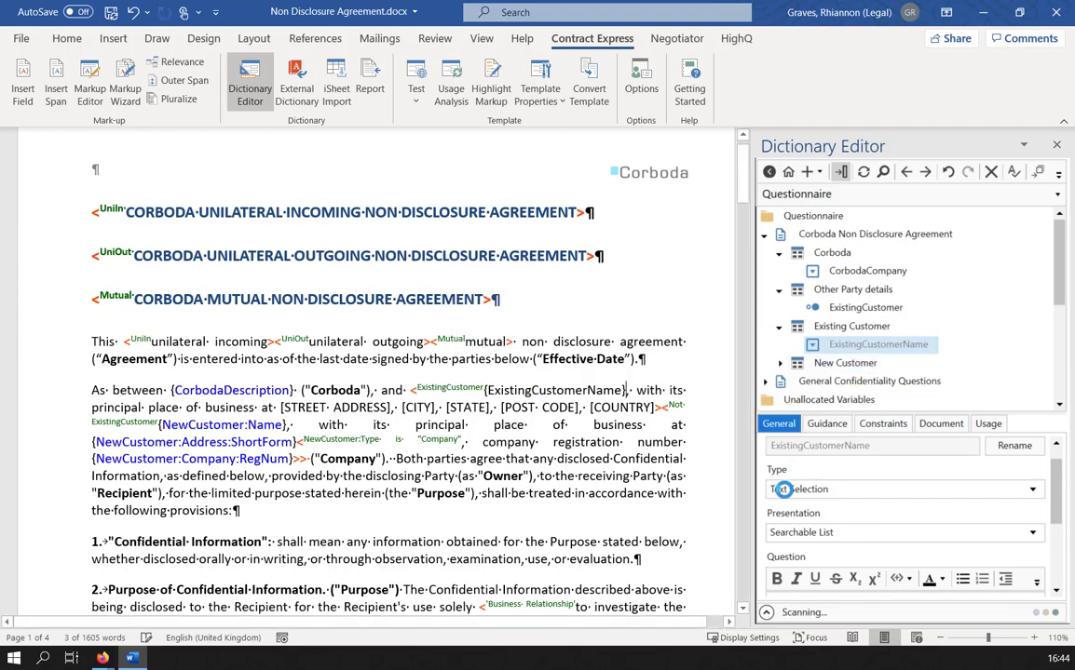
Step: Add a variable ExistingCustomerStreet of type Computable to the Existing Customer group
left_click(885, 327)
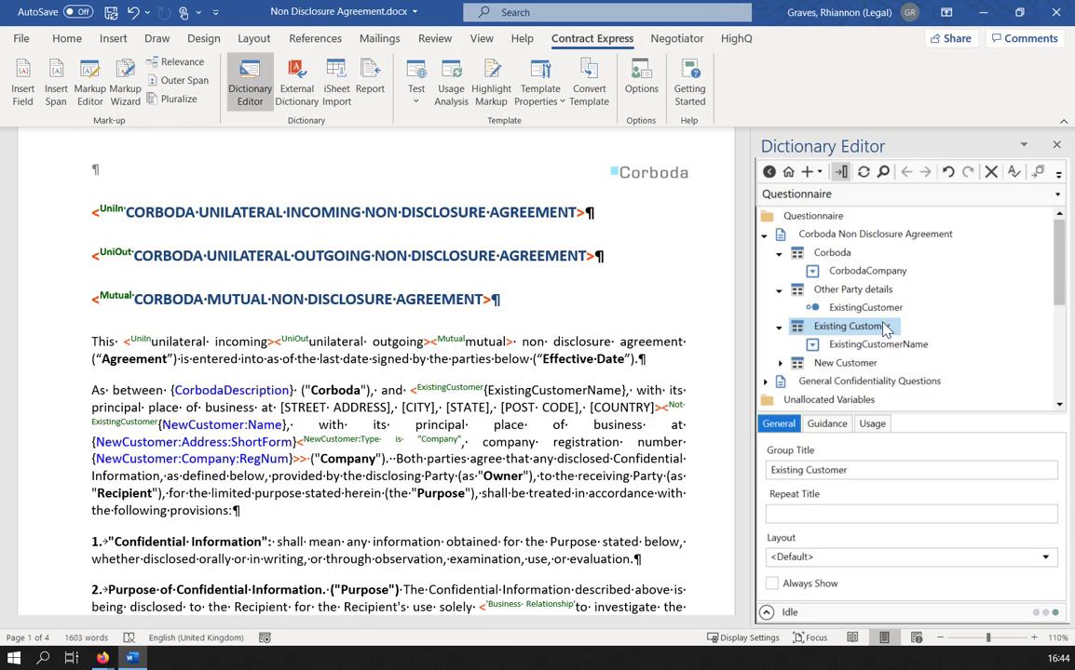
right_click(885, 331)
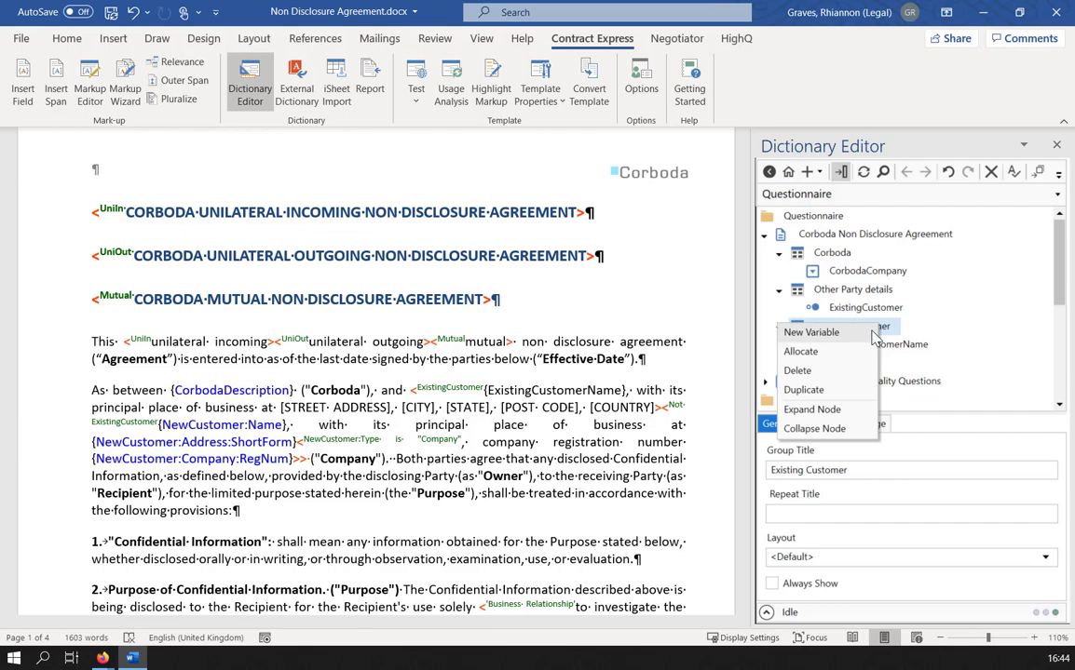
left_click(791, 302)
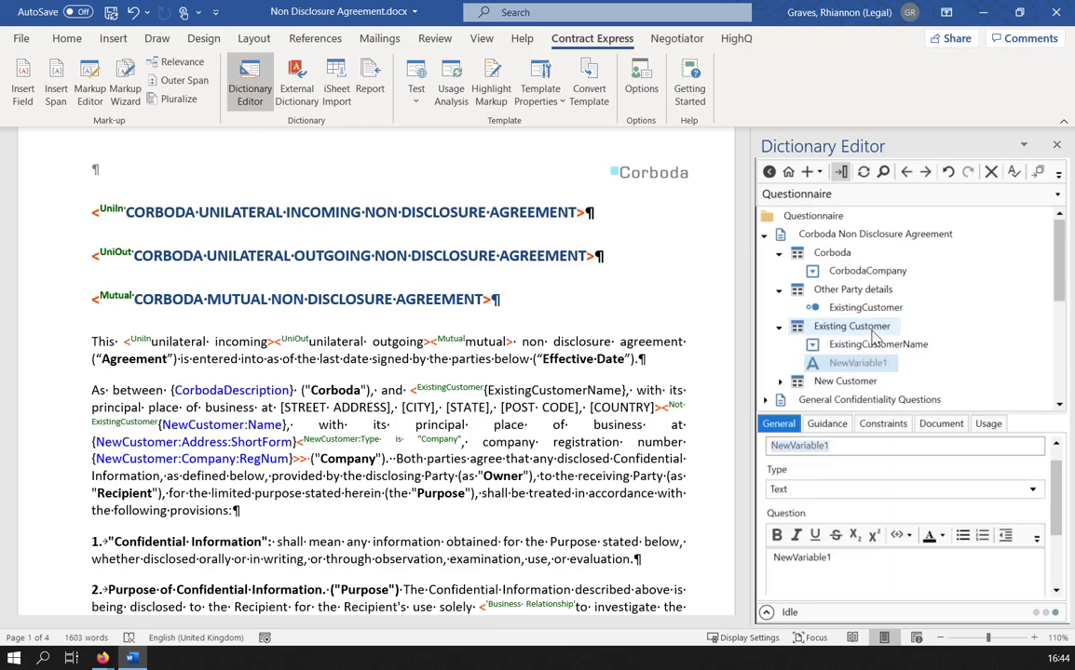
type("Existing")
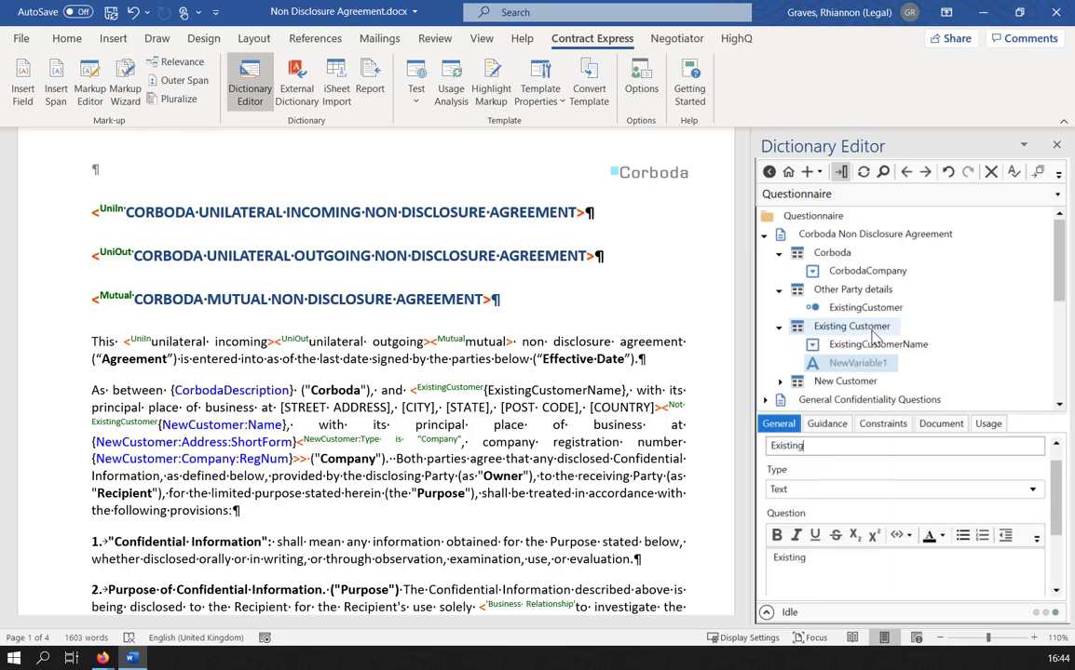
type("CustomerS")
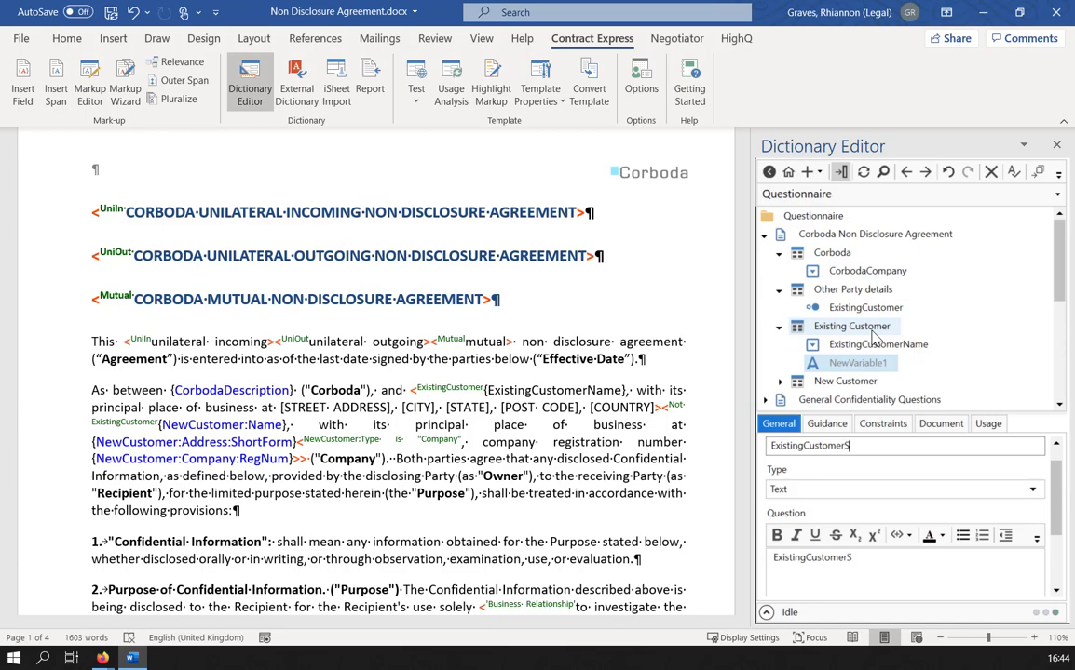
type("treet")
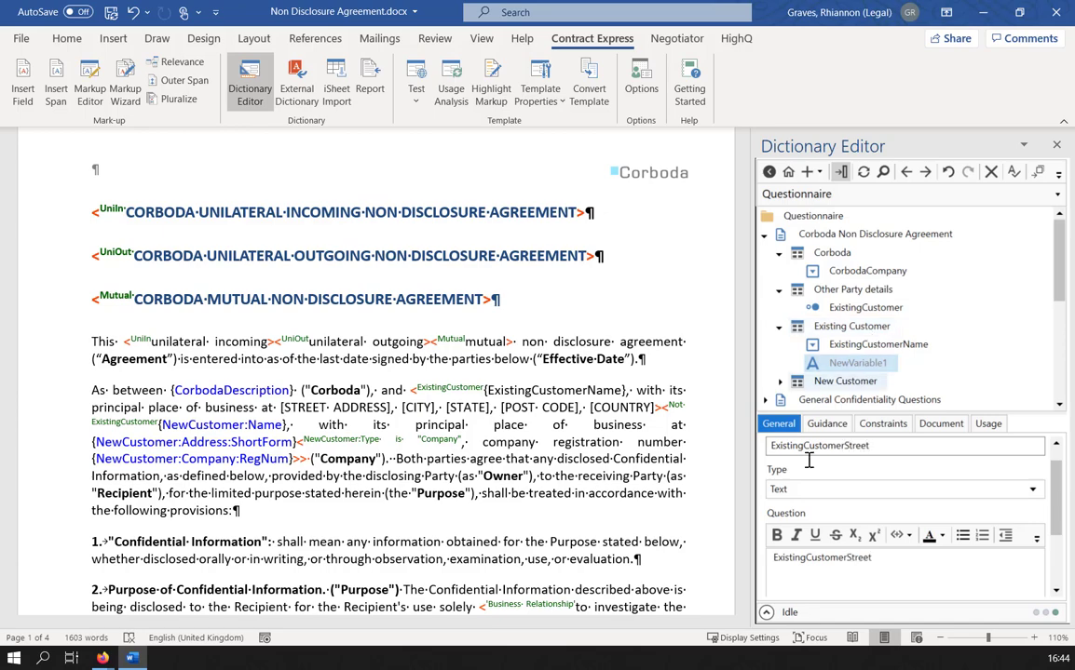
left_click(798, 490)
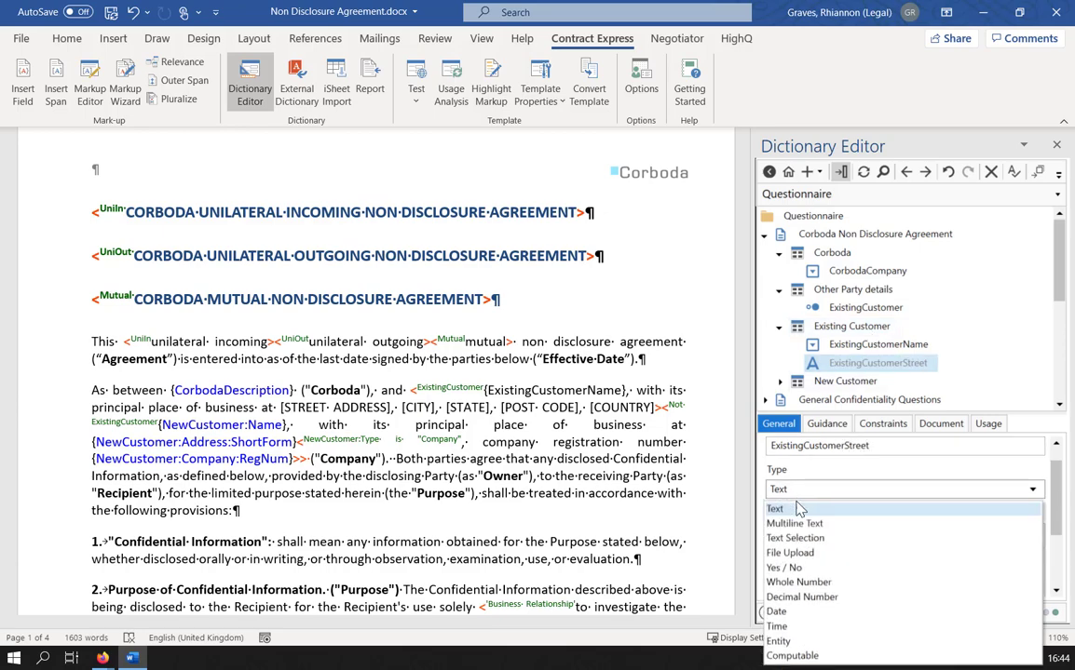
left_click(793, 655)
Step: Set the ExistingCustomerStreet computation to "select CustomerAddress1 from Customers where CustomerName is ExistingCustomerName"
left_click(834, 423)
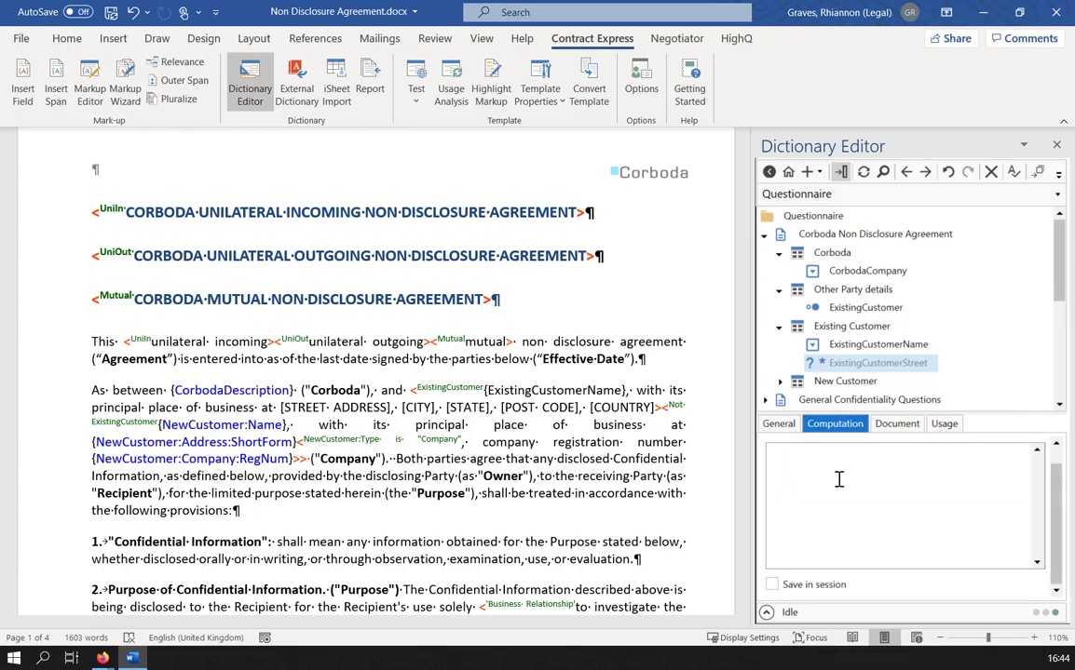
type("select C")
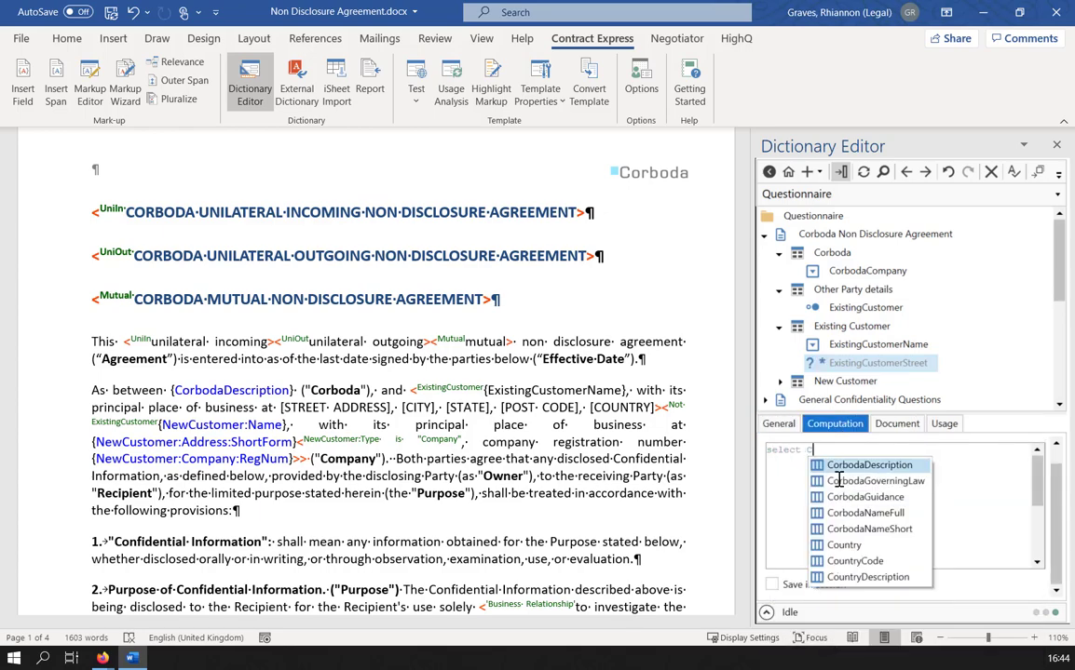
type("ustomerAddre")
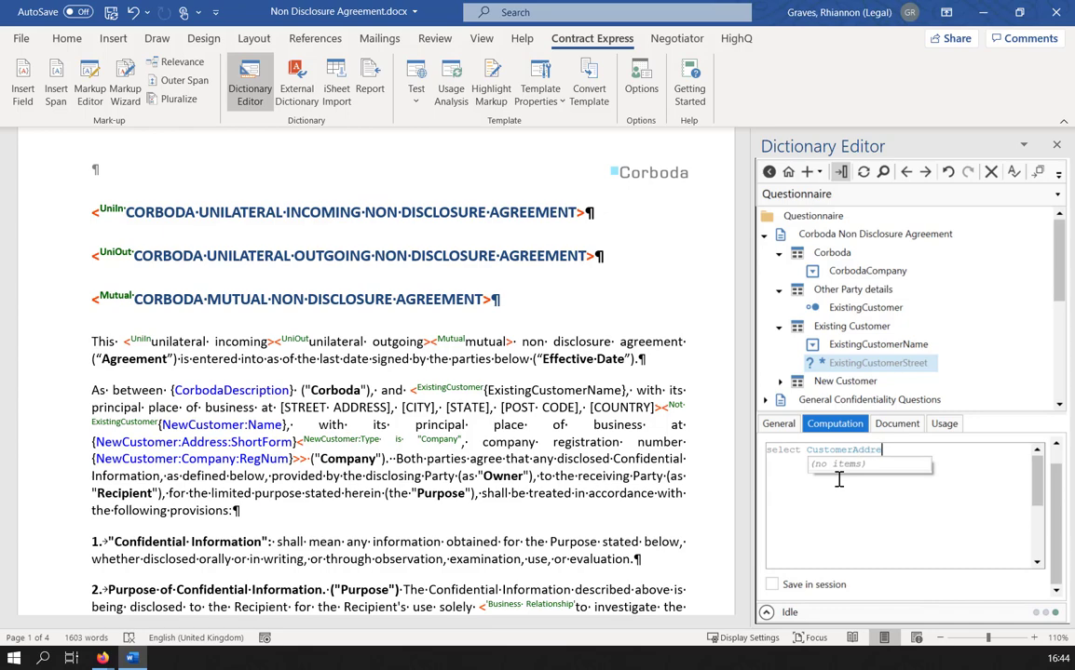
type("ss1 from Customers Where")
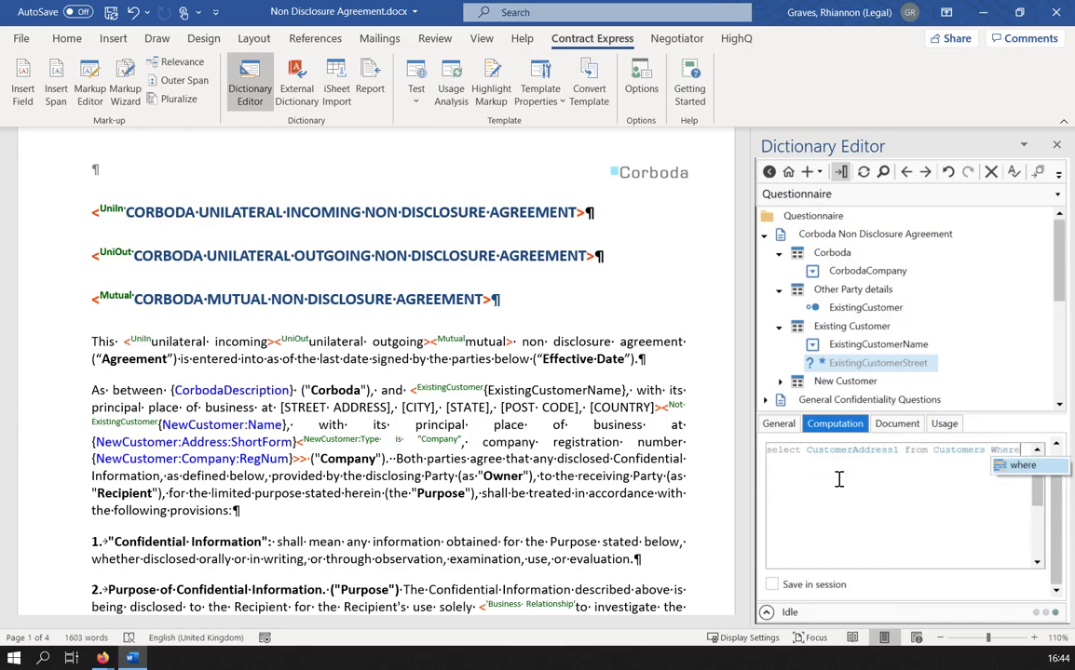
type(" Customer")
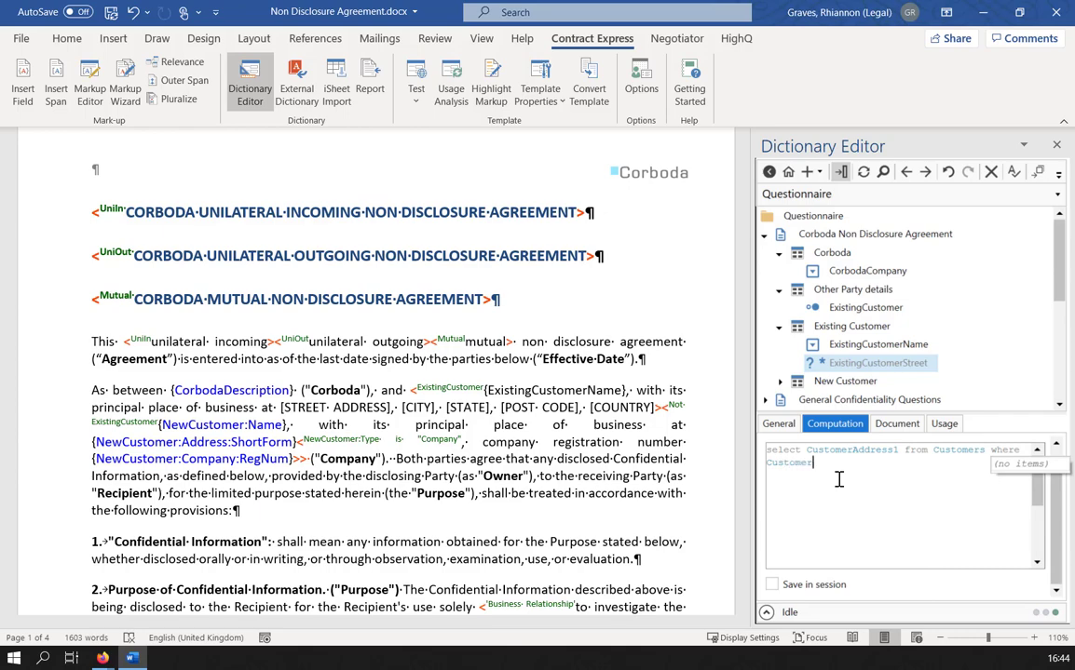
type("Name is Ex")
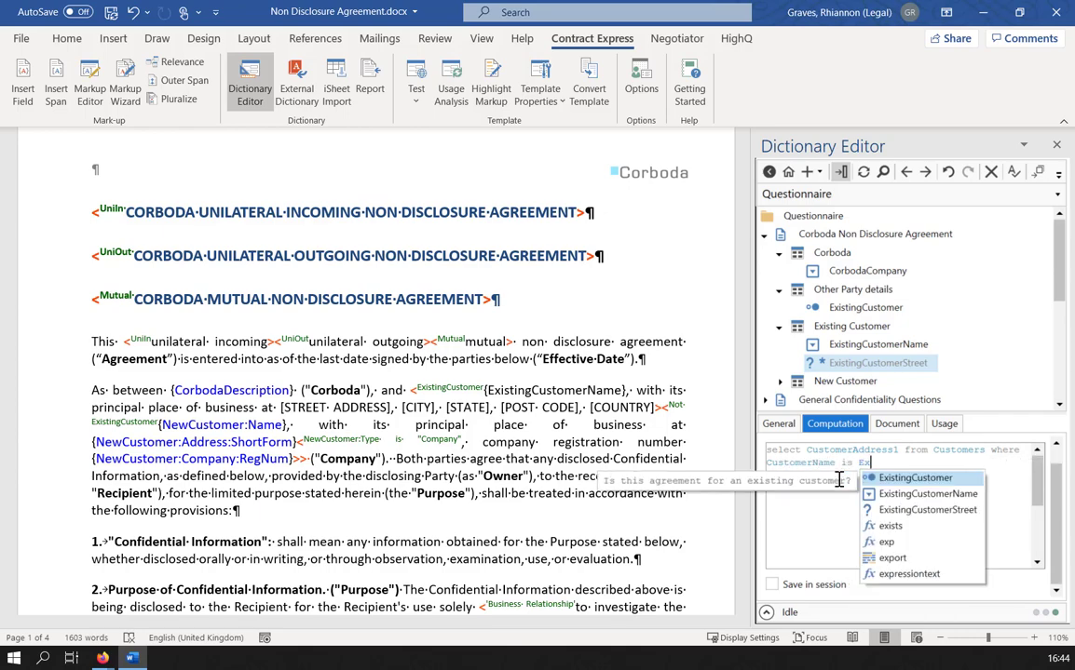
key("Down")
key("Return")
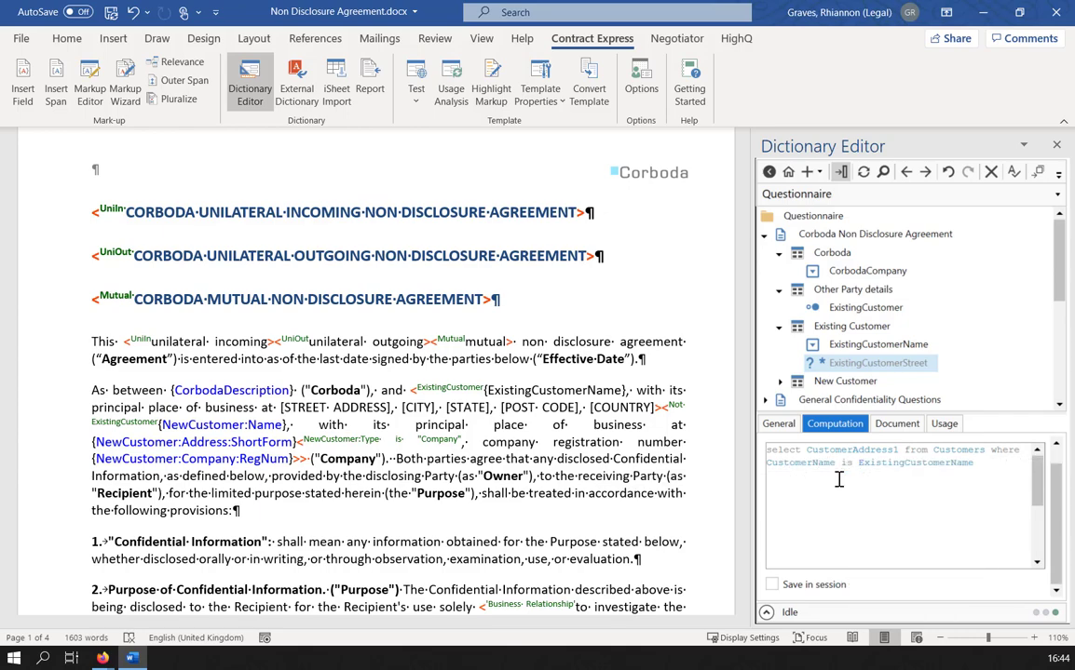
Step: Replace the [STREET ADDRESS] placeholder in the parties paragraph with the ExistingCustomerStreet field
left_click_drag(280, 407, 390, 408)
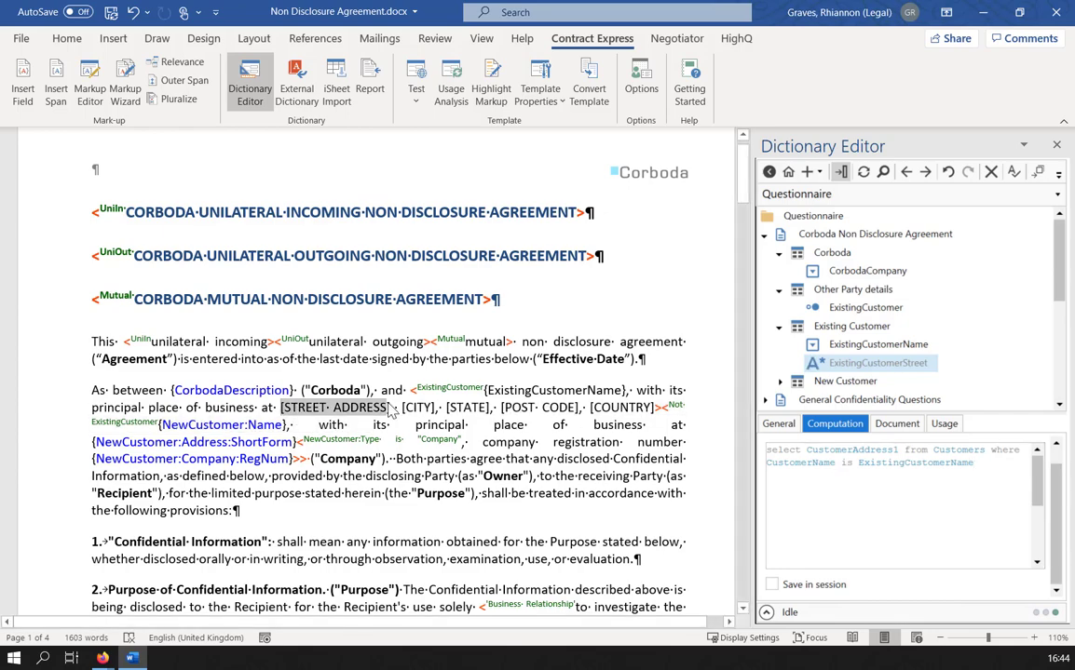
double_click(878, 363)
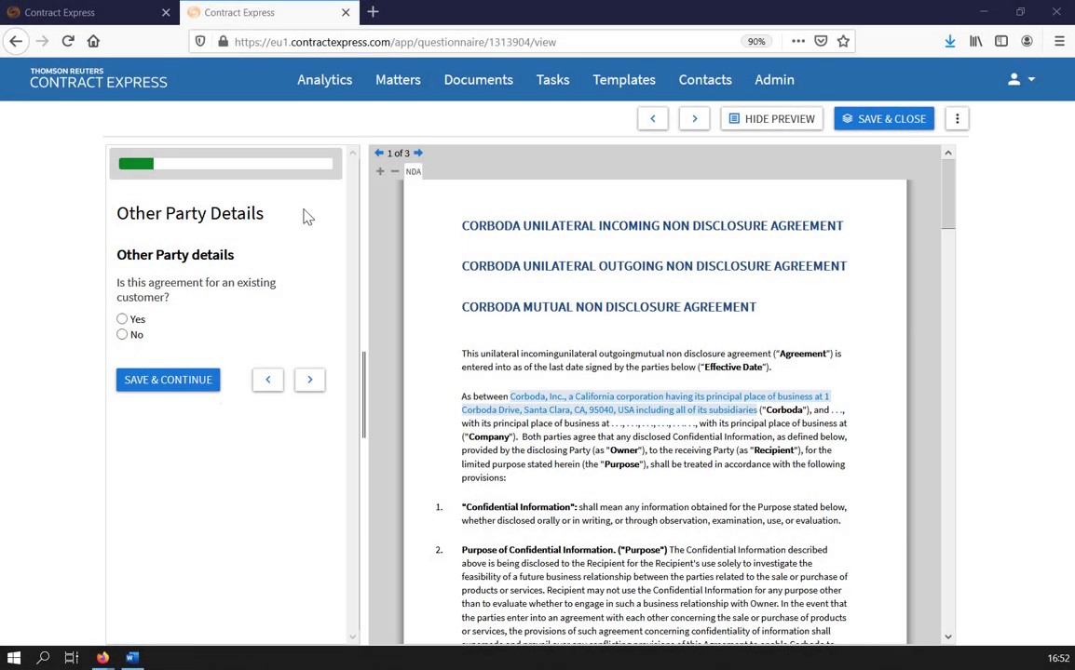
Step: In the Contract Express web questionnaire, answer Yes for an existing customer, search the customer names for "an" and choose Buzzspan Inc
left_click(136, 320)
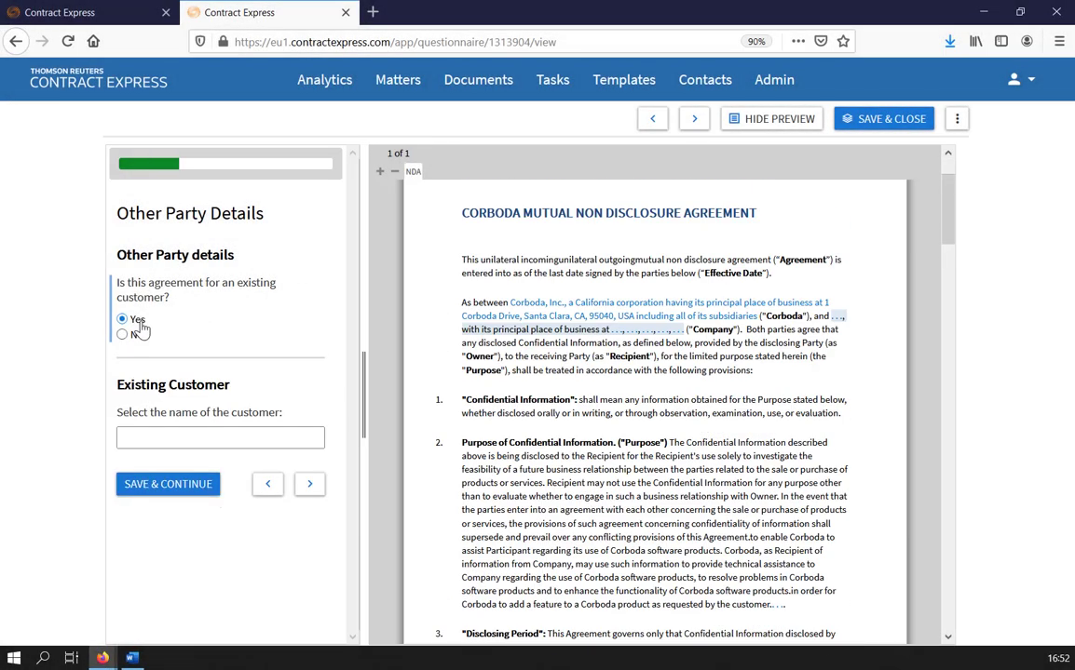
left_click(197, 436)
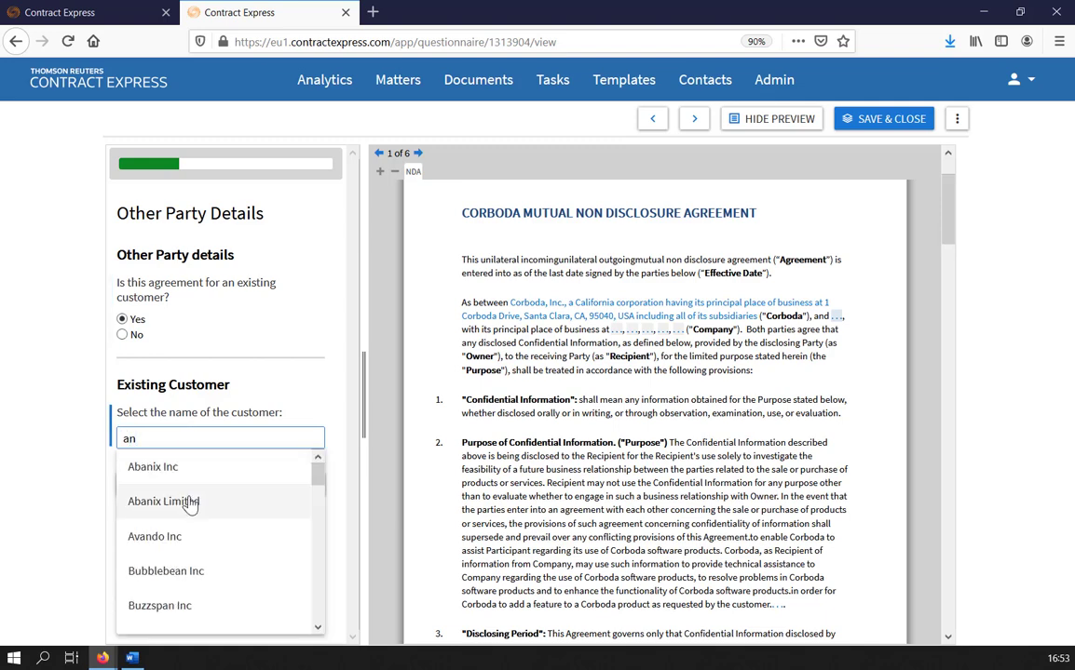
left_click(208, 606)
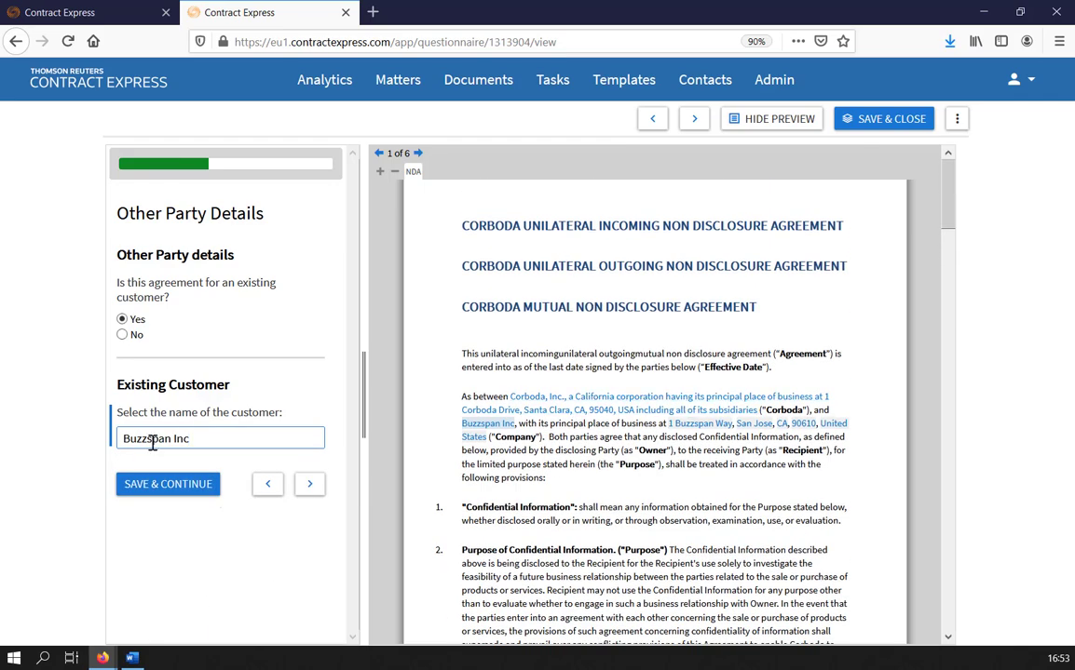
Step: Change the selected customer to Qualium Inc by searching the customer names for "q"
left_click_drag(191, 439, 109, 447)
type("q")
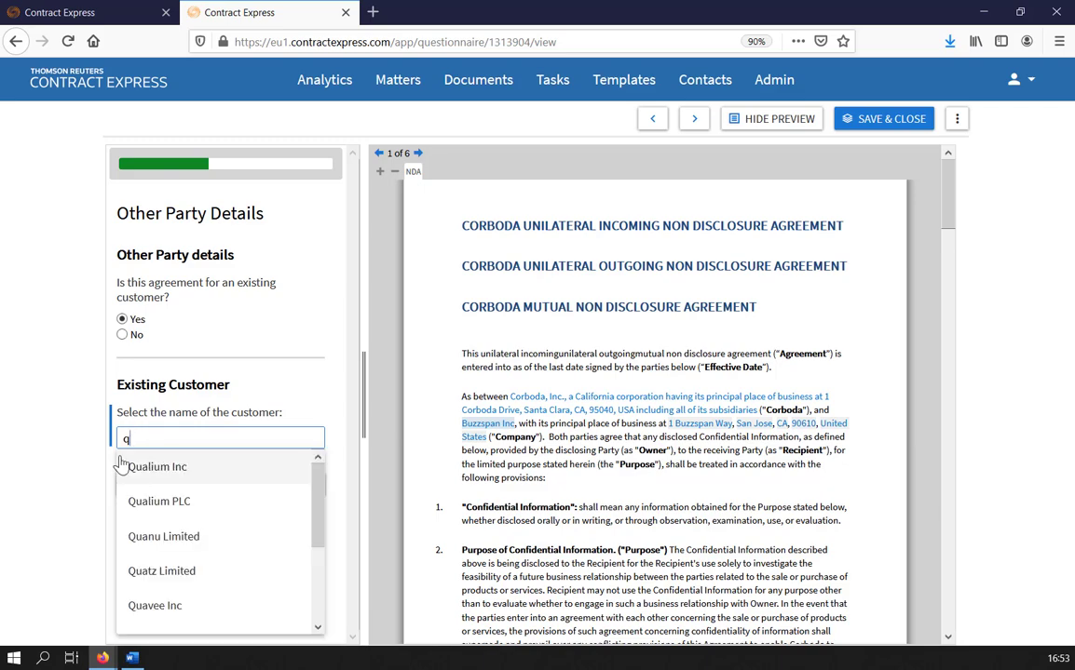
left_click(139, 470)
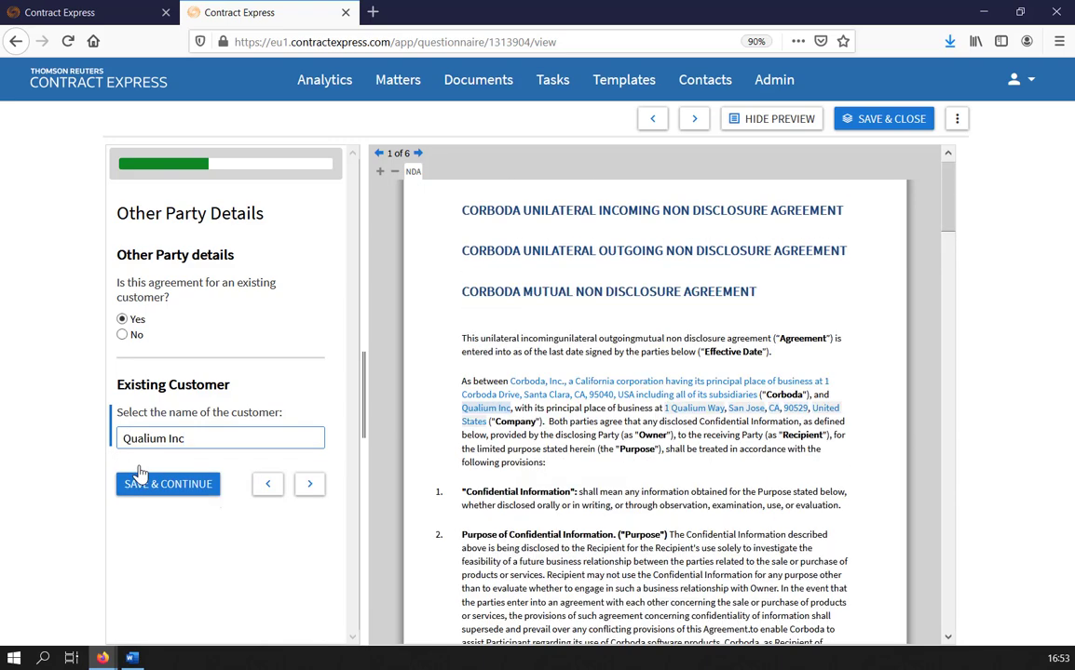